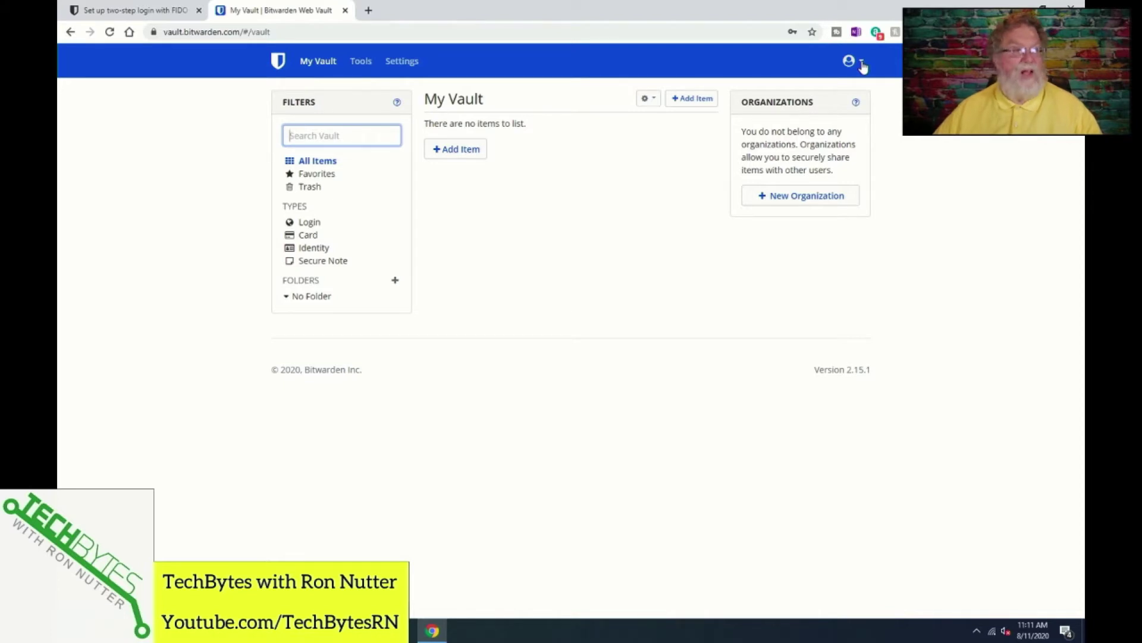
Open My Account from the account menu and go to the Two-step Login section.
left_click(862, 63)
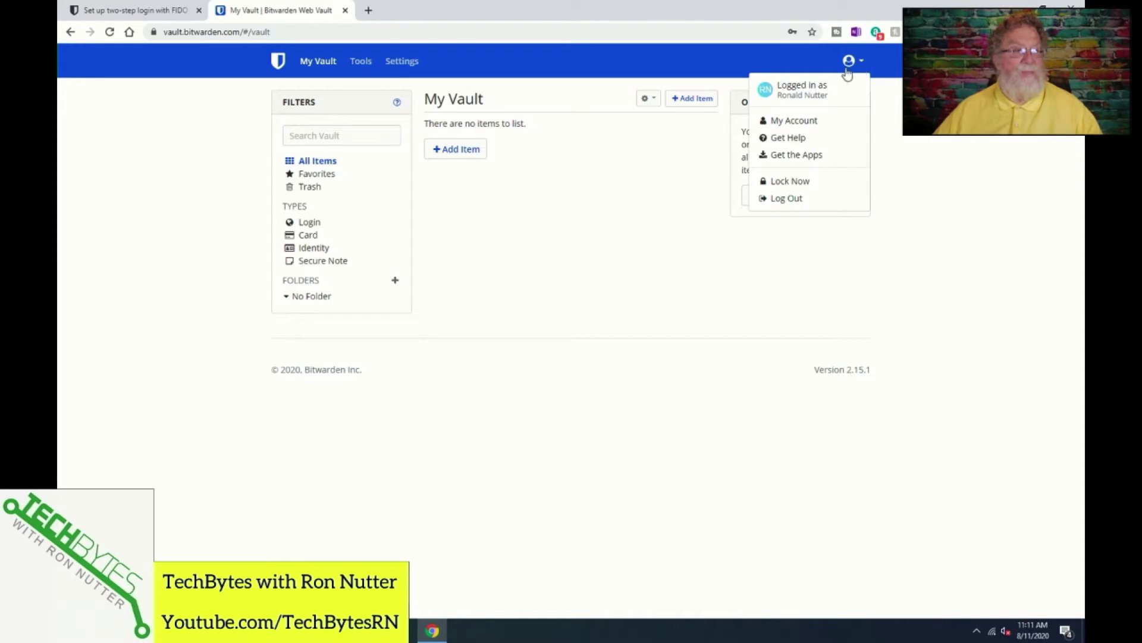
left_click(793, 122)
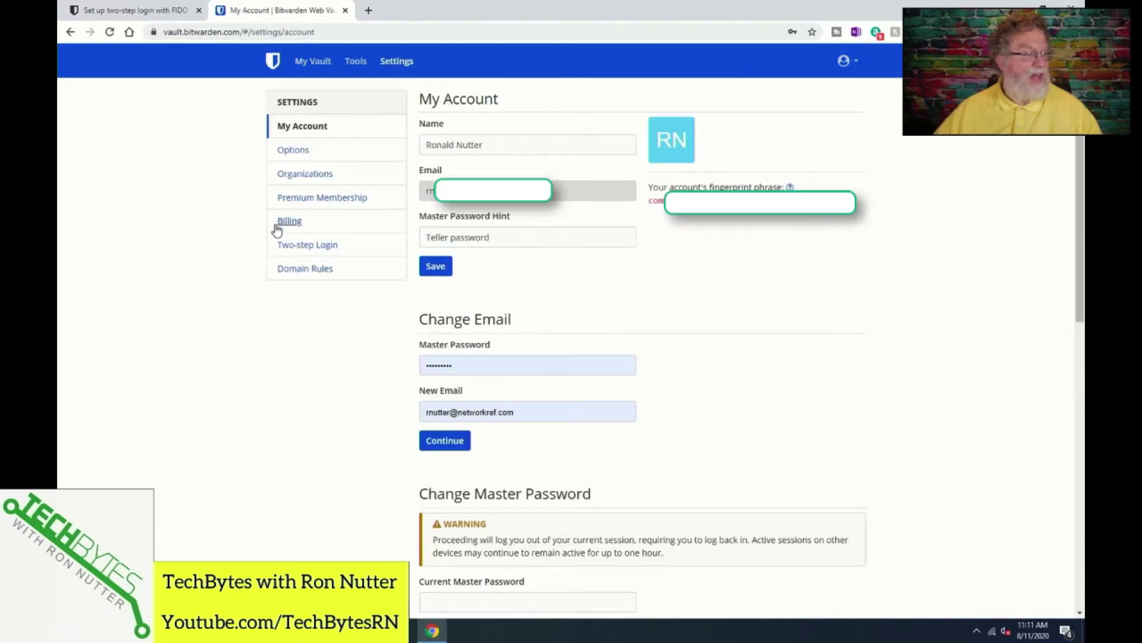
left_click(308, 246)
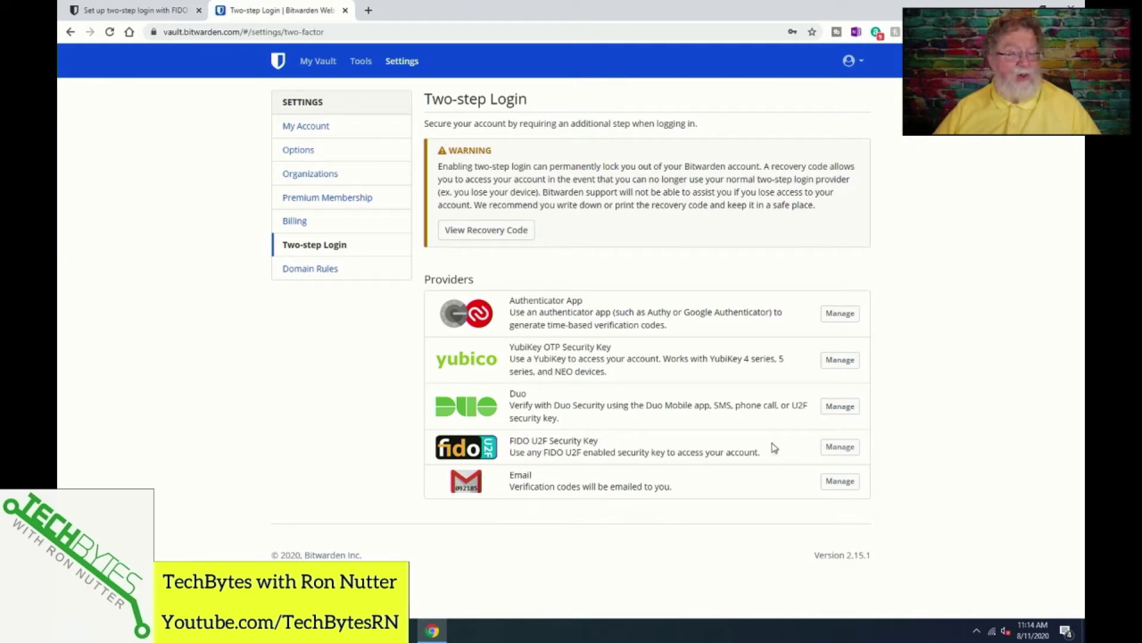
Start managing FIDO U2F Security Key and confirm access with the master password.
left_click(841, 451)
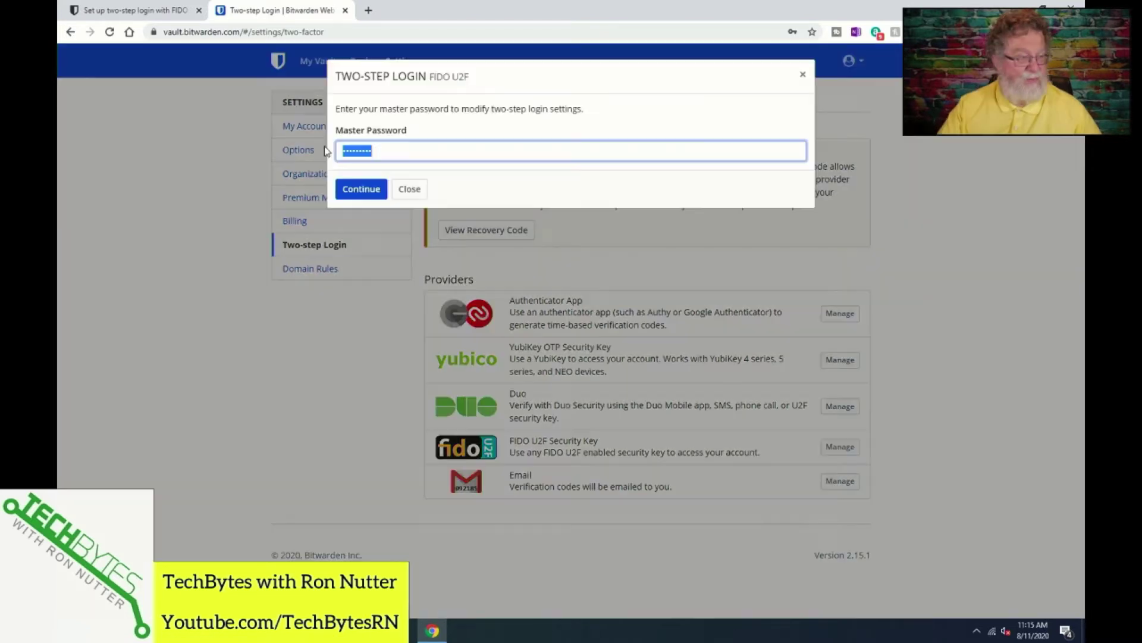
type("••••••")
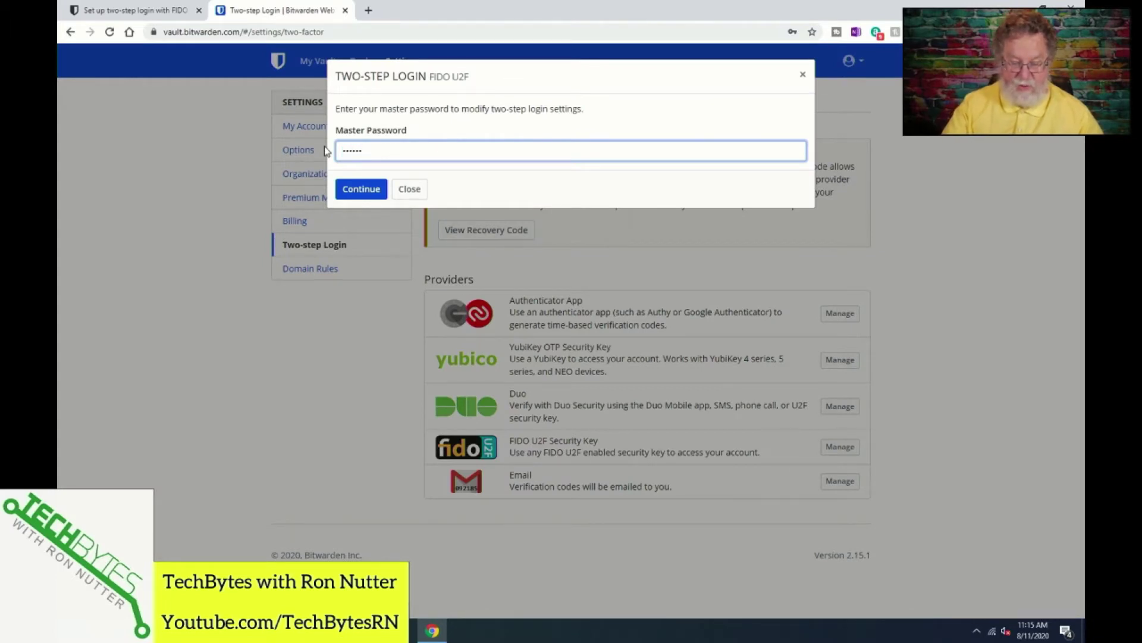
type("•••")
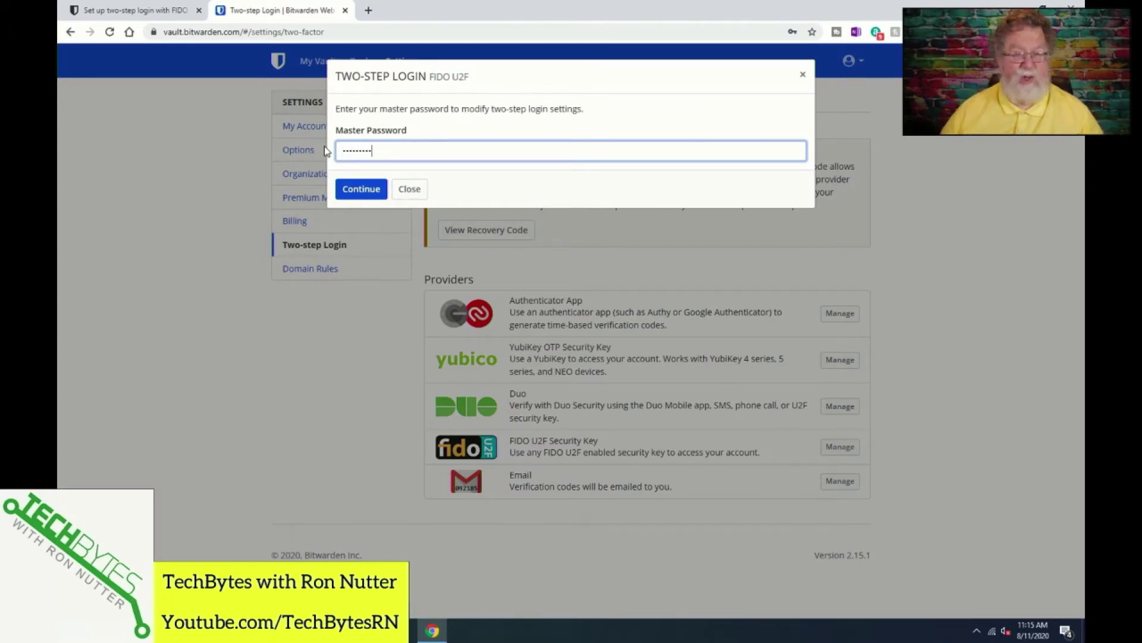
left_click(361, 200)
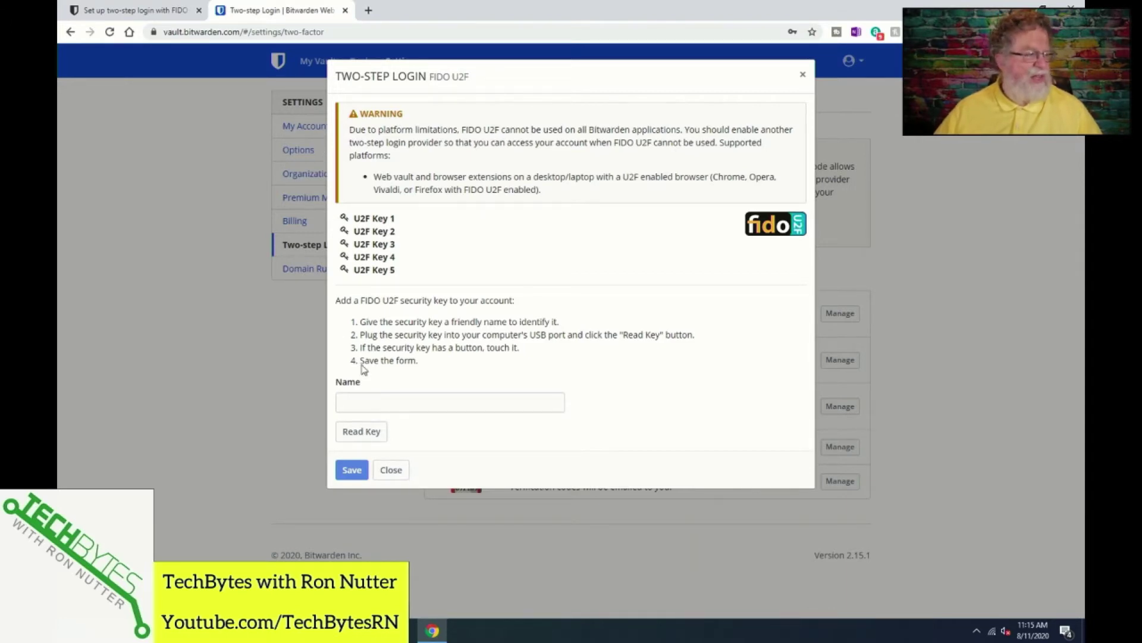
Name the new security key 'Thetis' and read it from the plugged-in key.
left_click(370, 402)
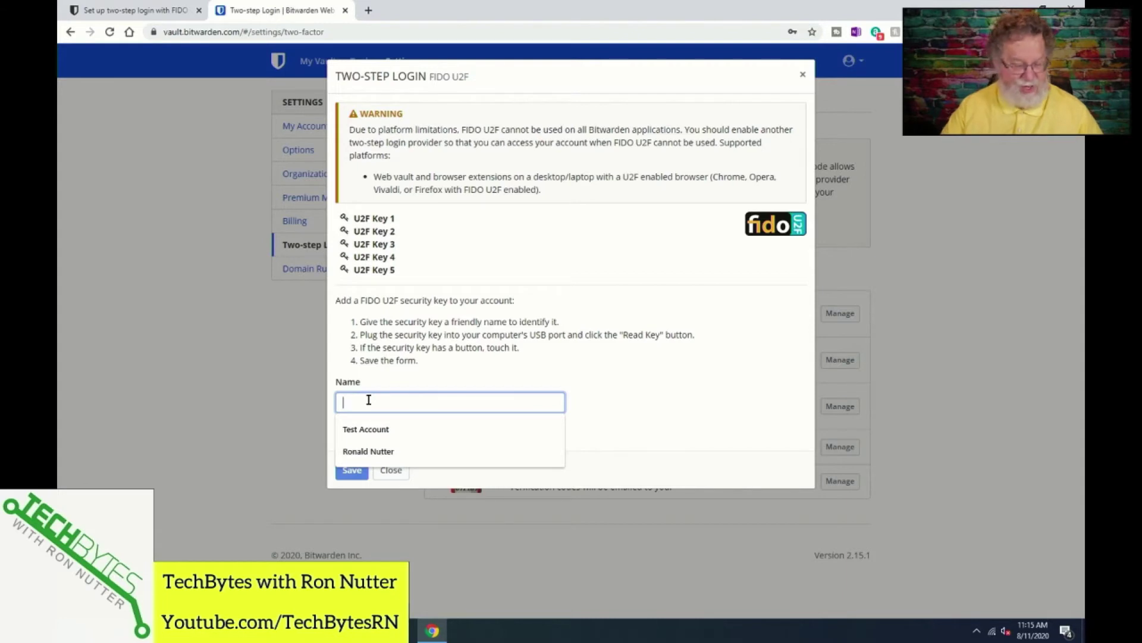
type("T")
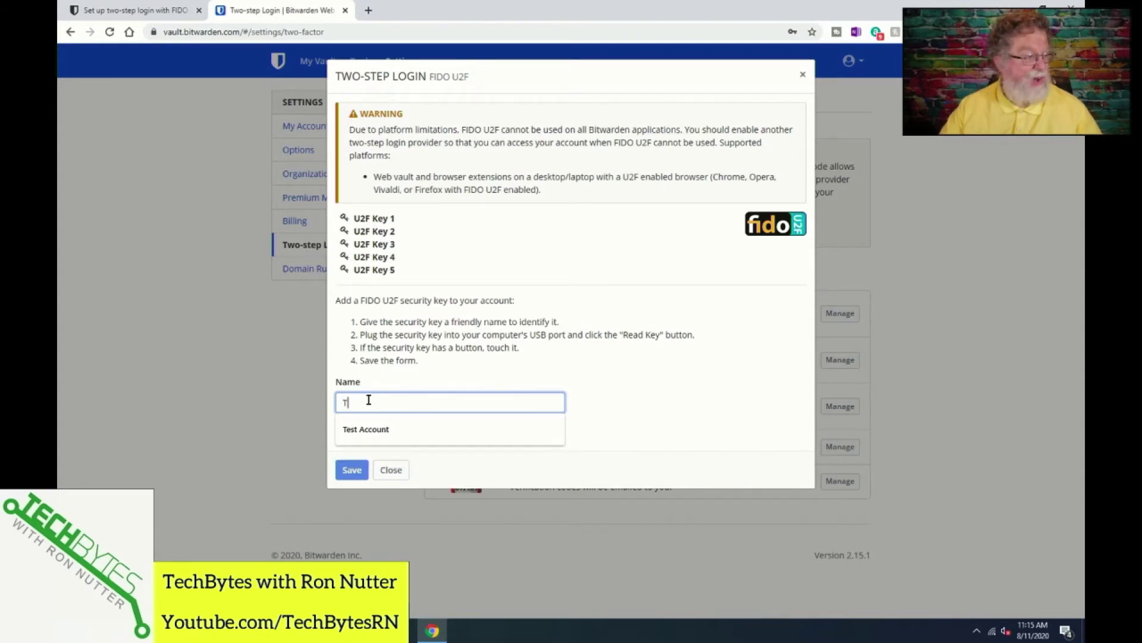
type("hetis")
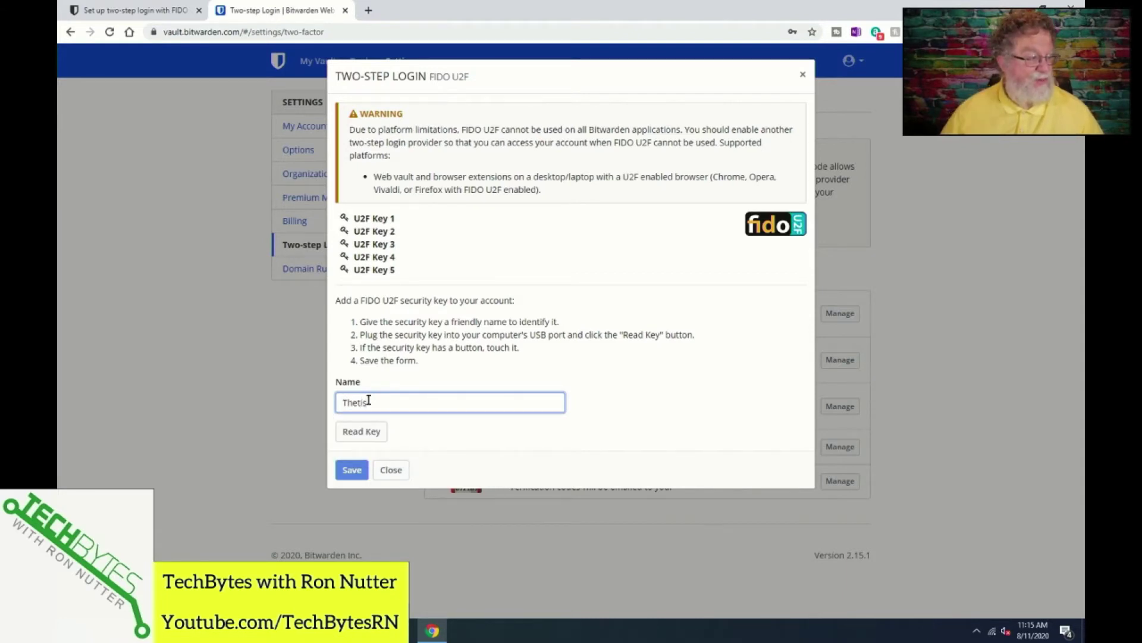
left_click(375, 433)
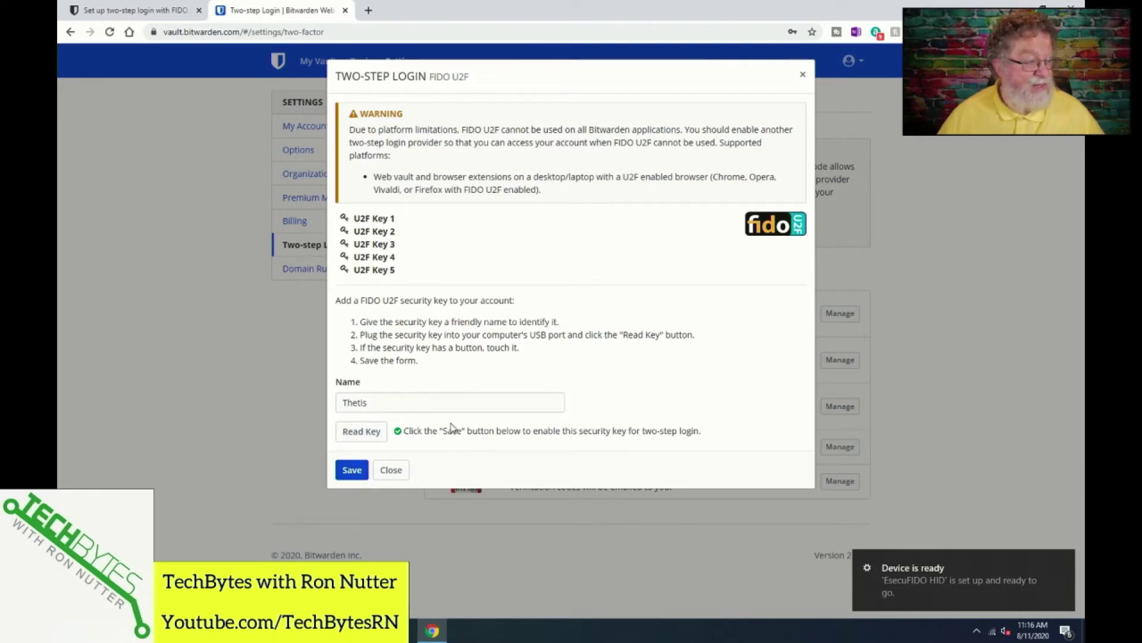
Save the Thetis key to enable FIDO U2F, then close the setup dialog.
left_click(351, 470)
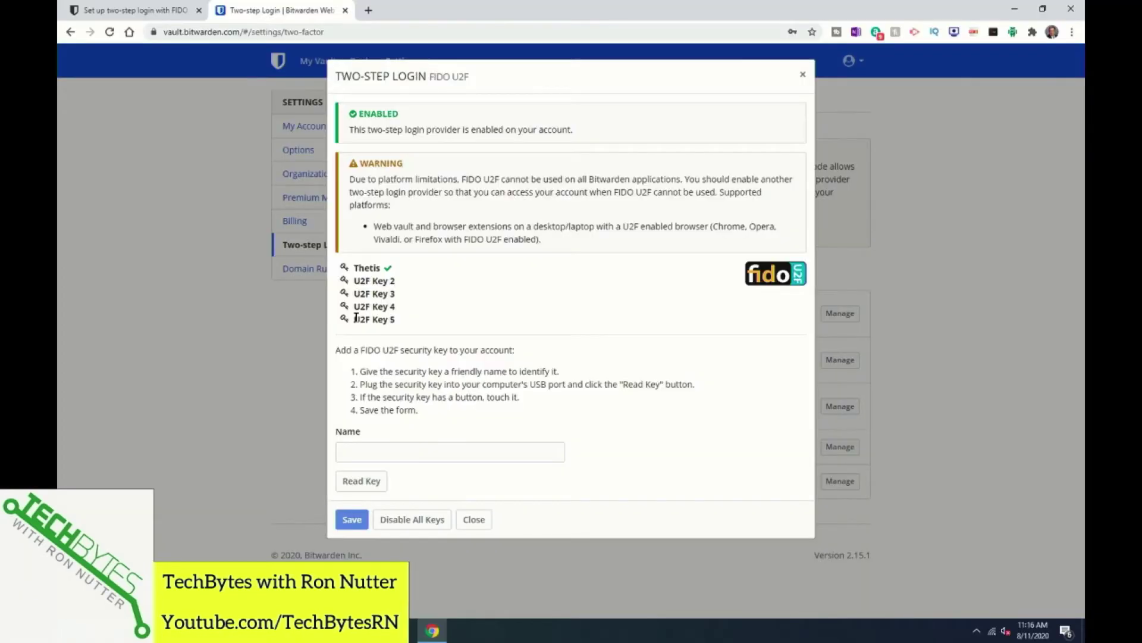
left_click(475, 520)
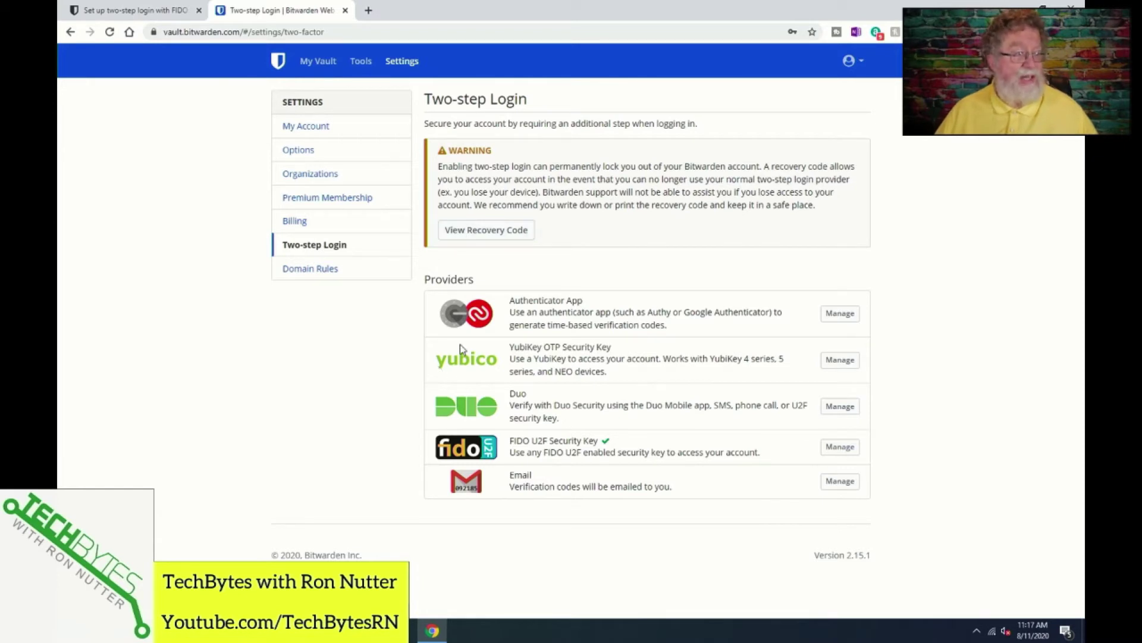
left_click(497, 231)
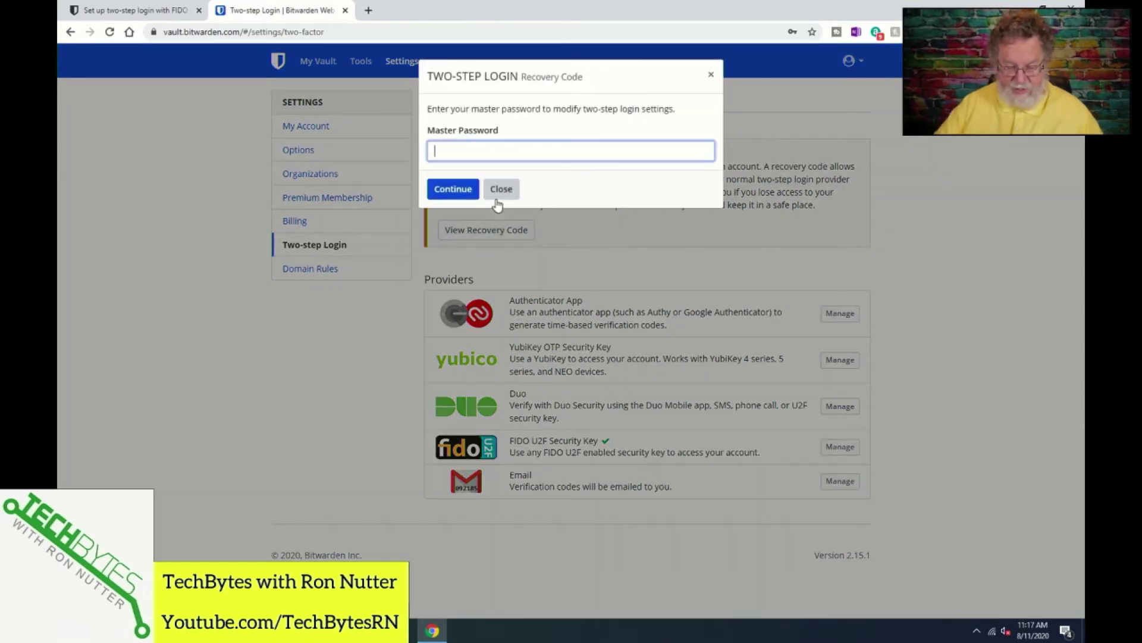
type("••••••")
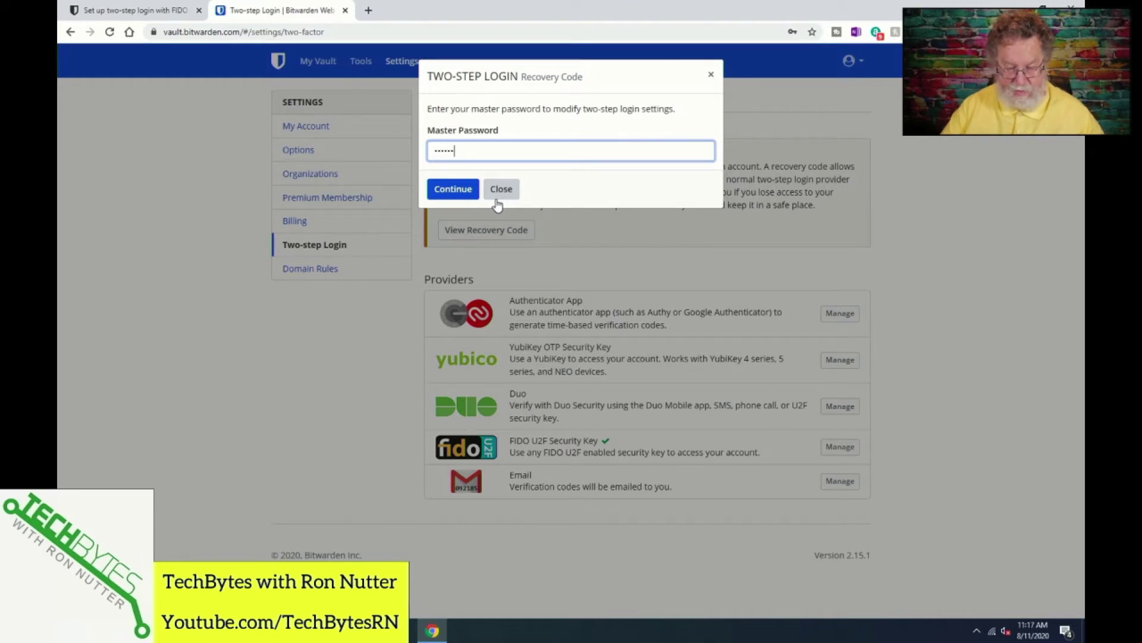
type("••")
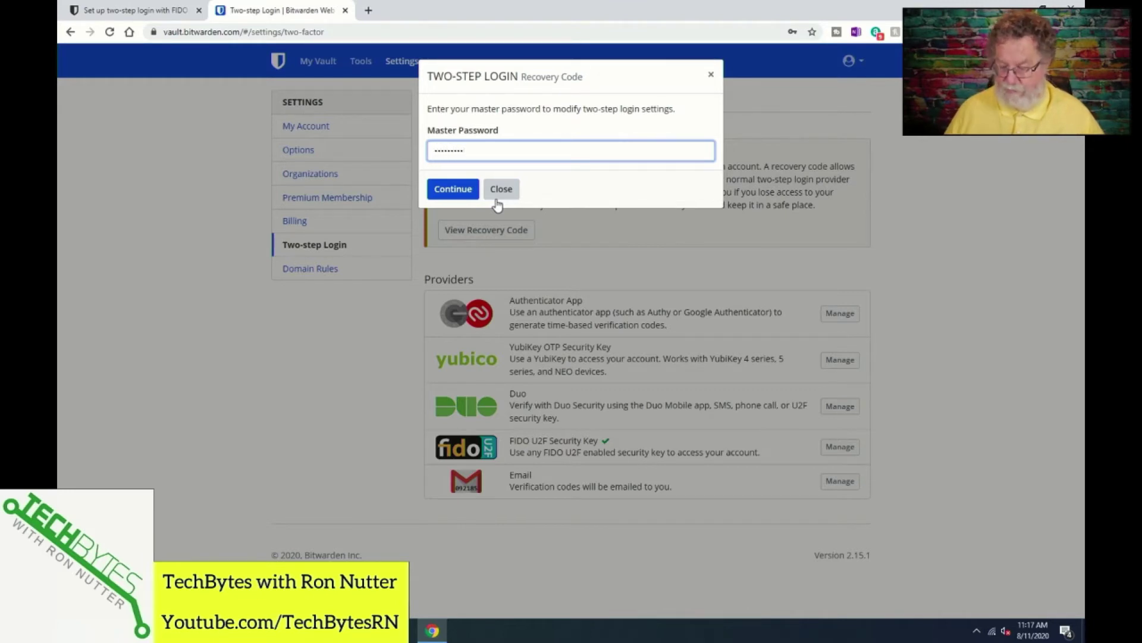
left_click(438, 185)
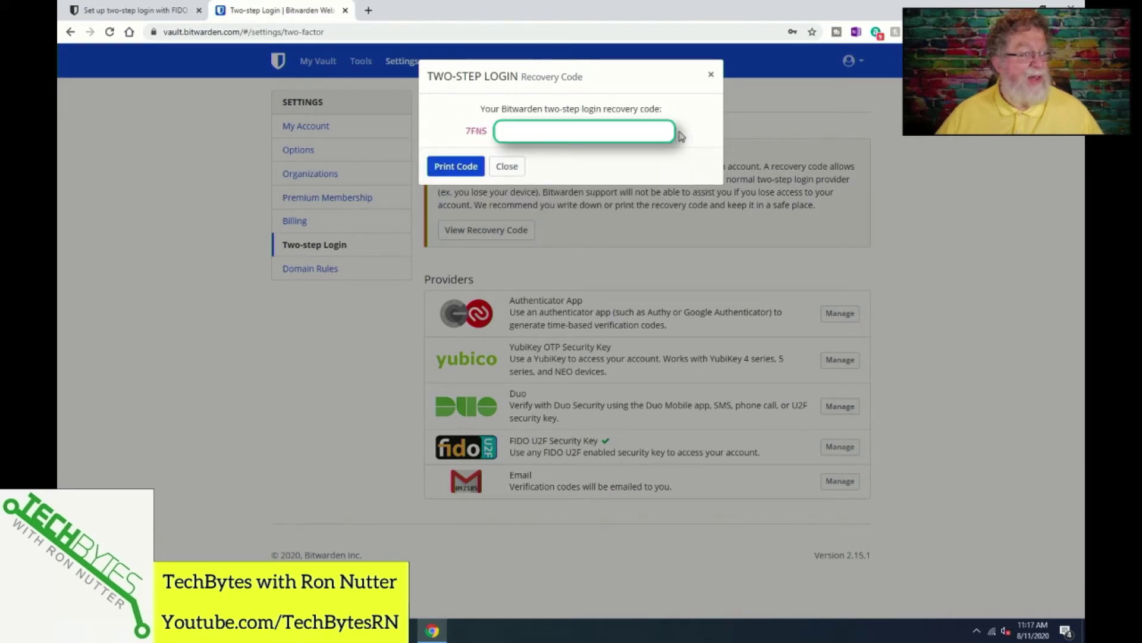
left_click_drag(683, 135, 458, 138)
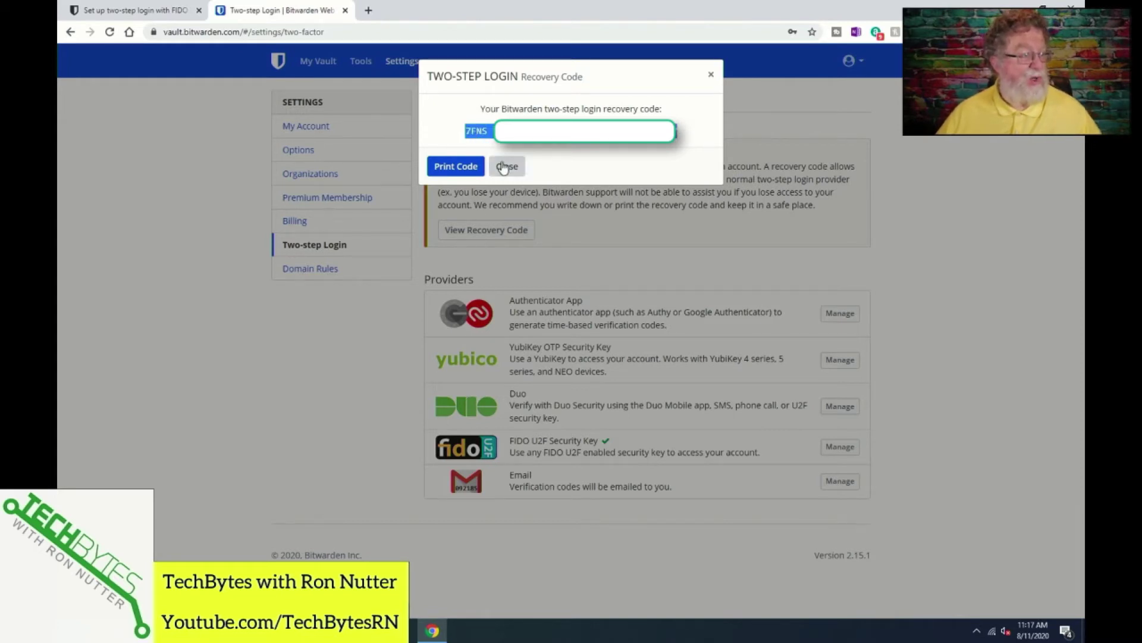
left_click(503, 166)
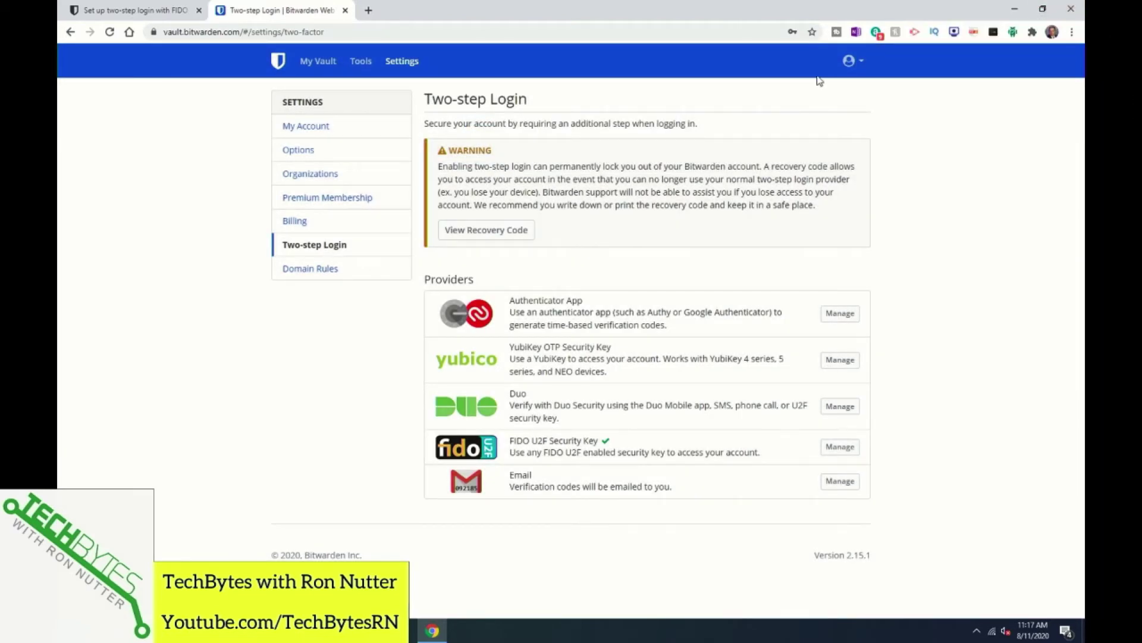
Log out of the vault and sign back in with the master password and security key.
left_click(852, 62)
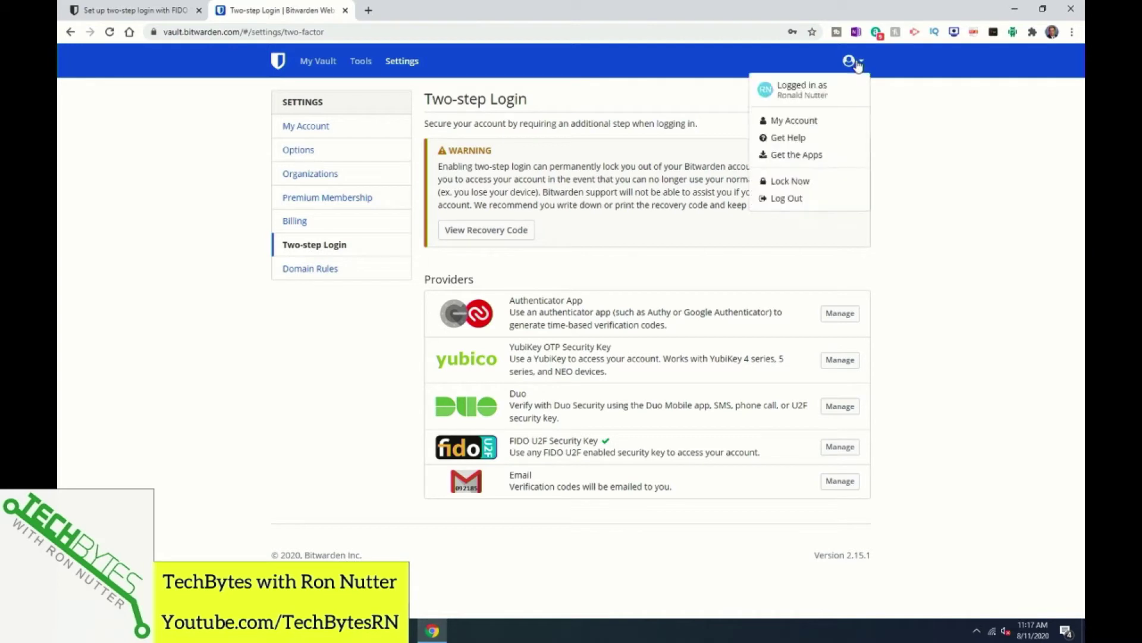
left_click(798, 199)
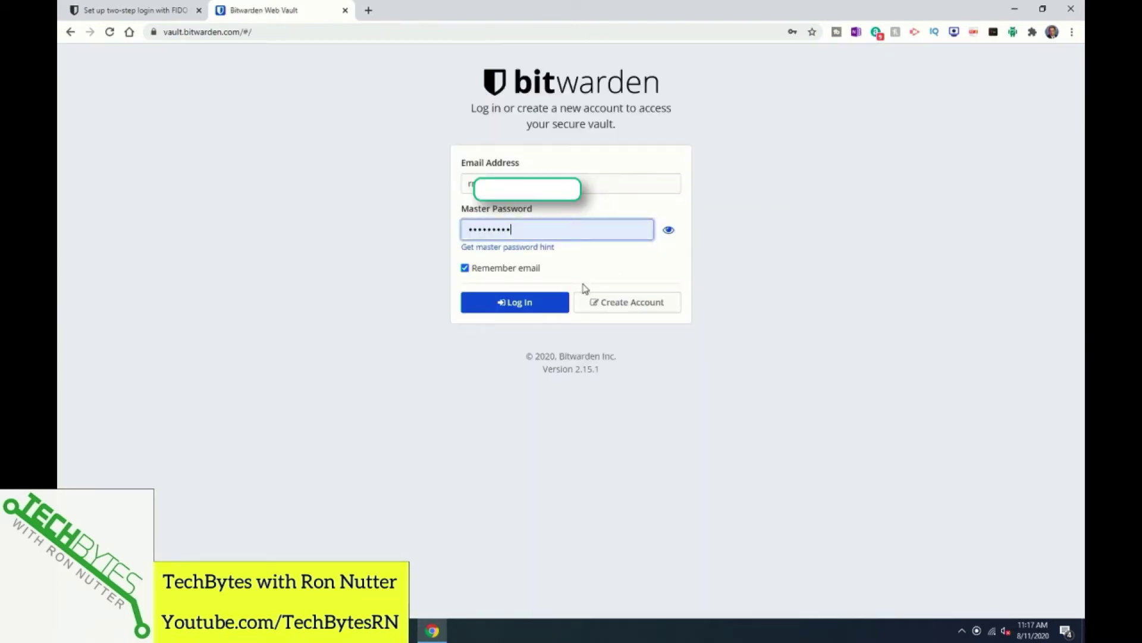
left_click(552, 309)
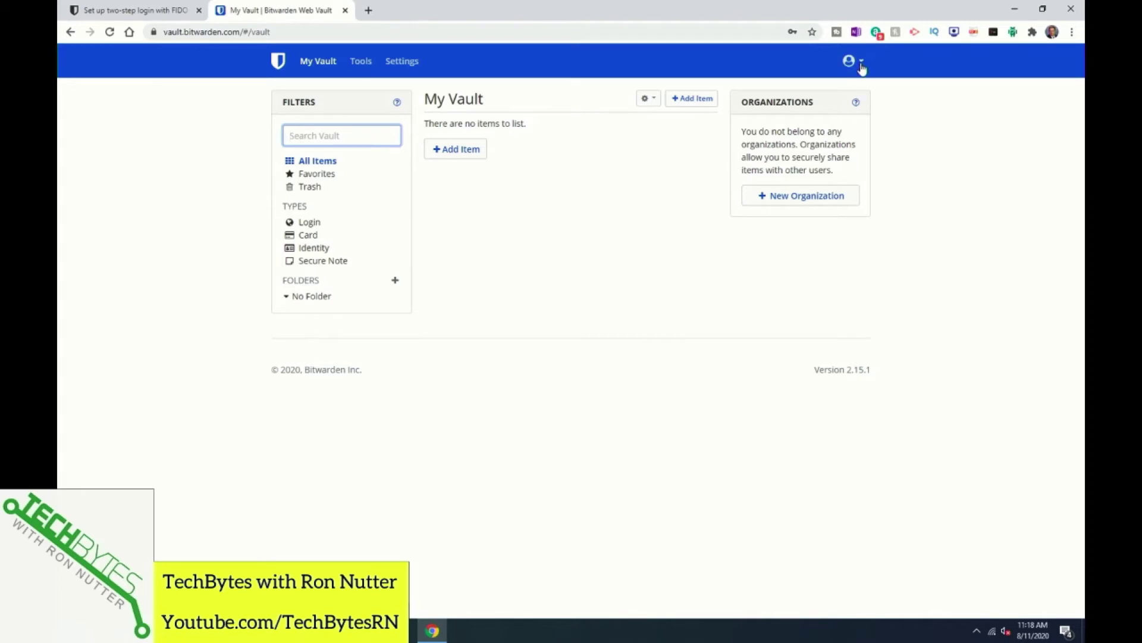
Return to the Two-step Login section through My Account in the account menu.
left_click(860, 66)
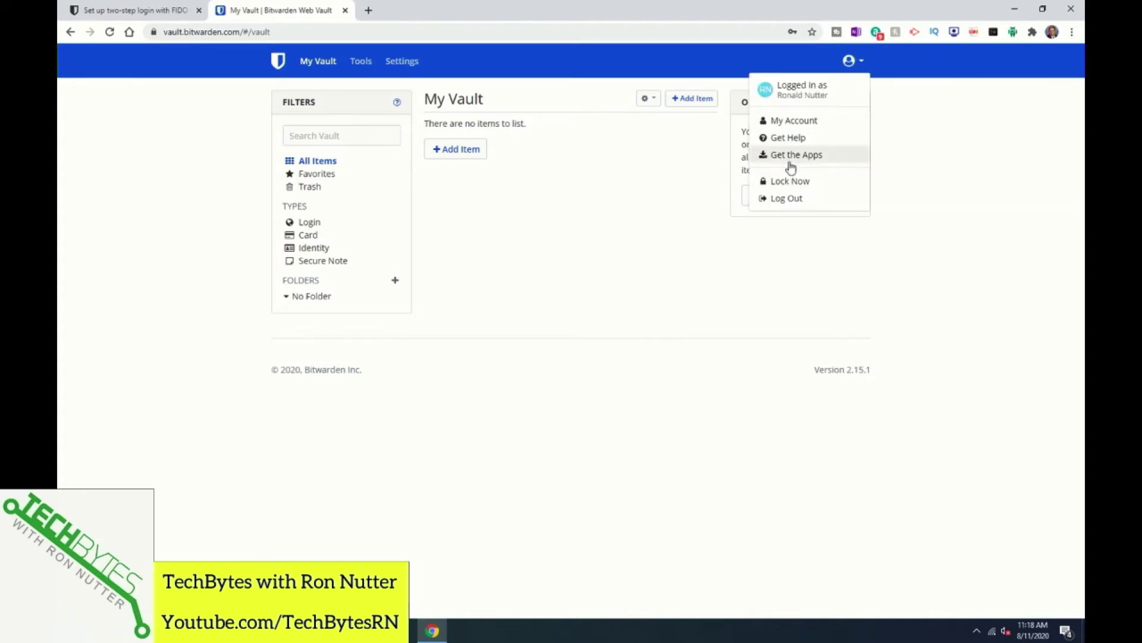
left_click(645, 200)
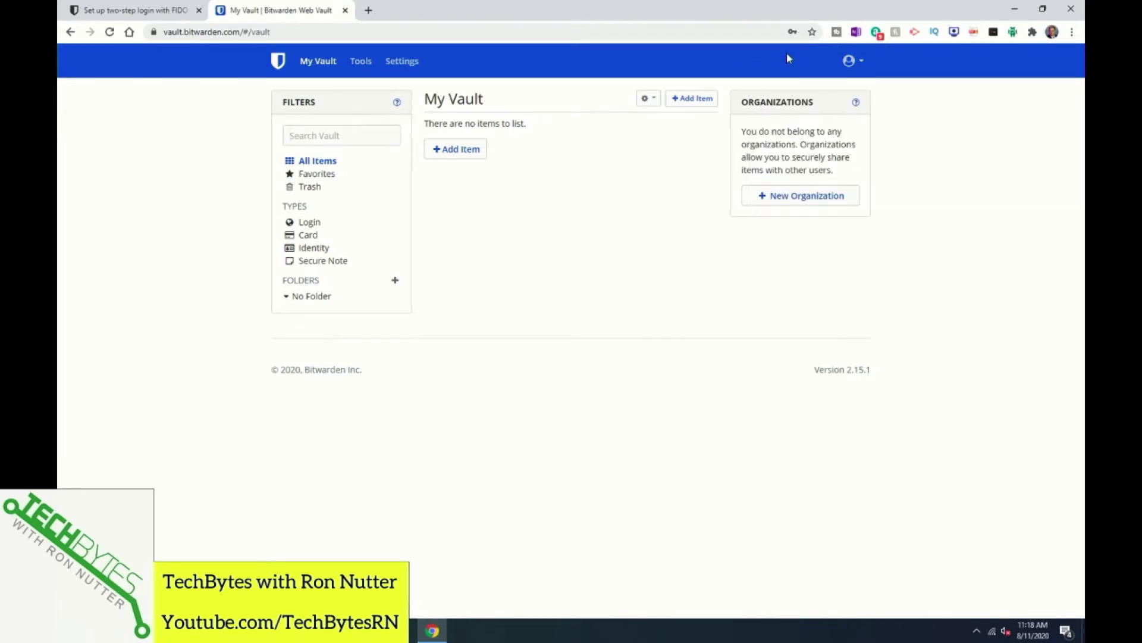
left_click(858, 63)
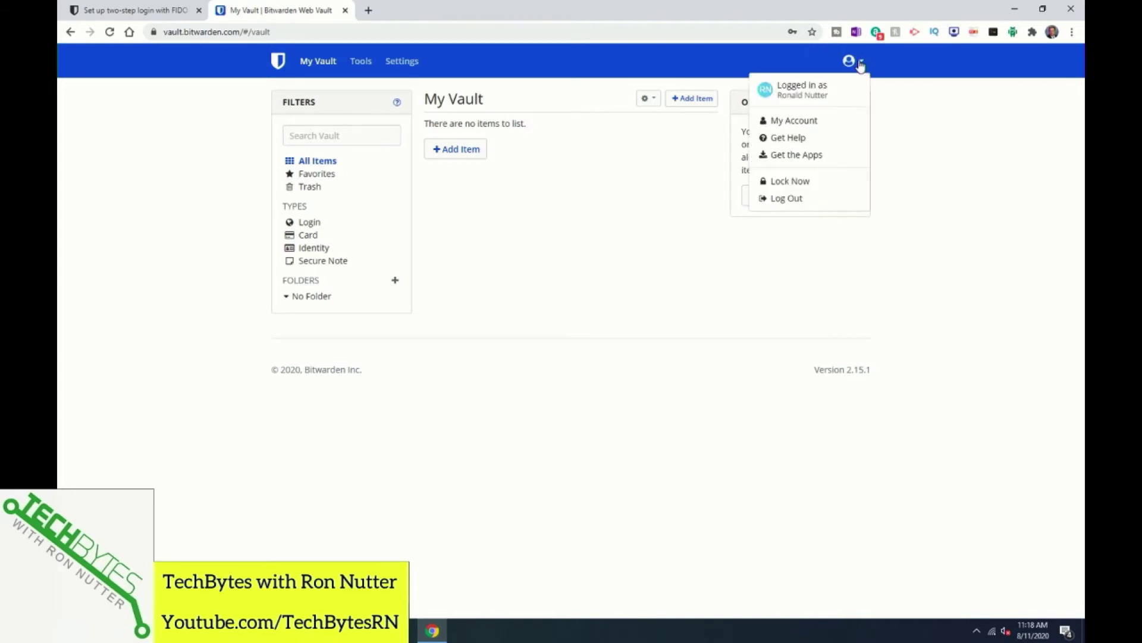
left_click(813, 124)
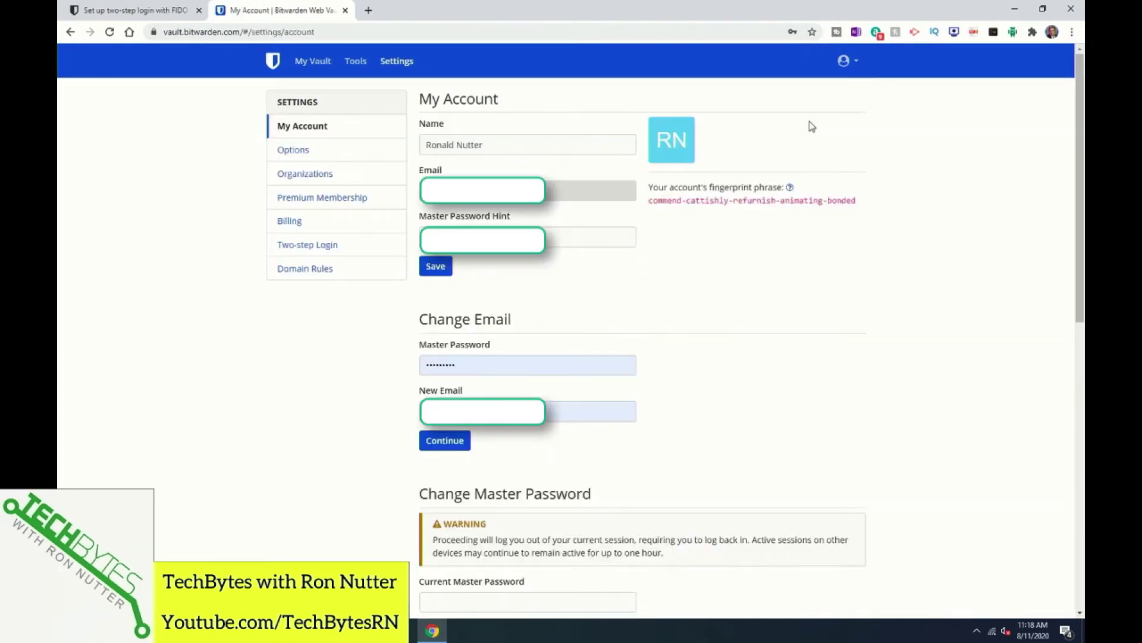
left_click(305, 243)
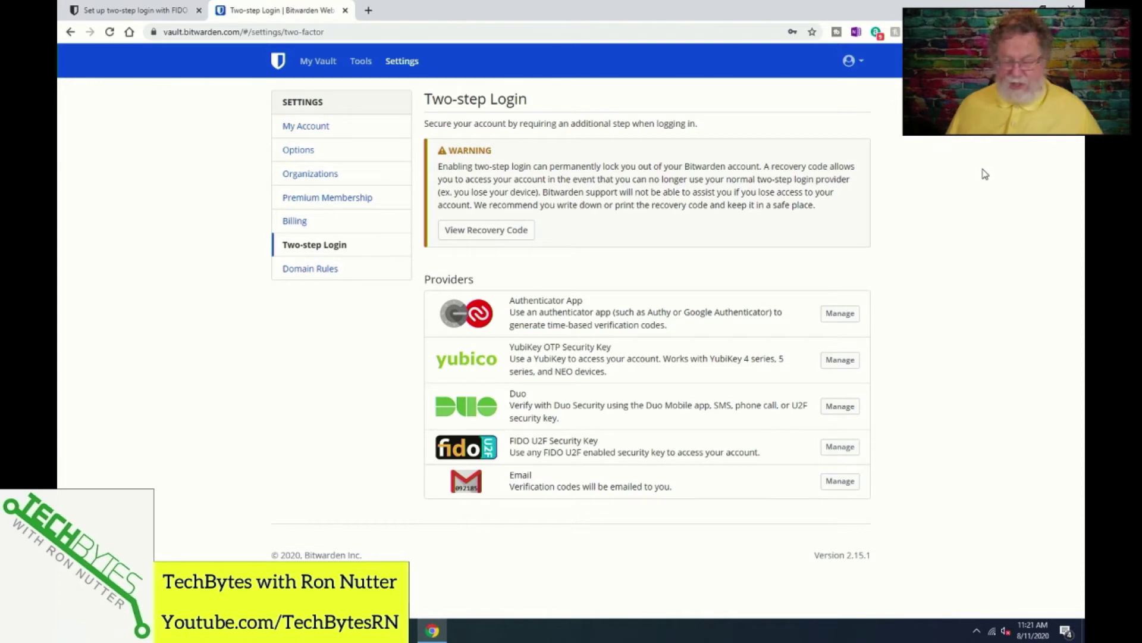
Open Authenticator App setup and confirm the master password to reveal its QR code.
left_click(830, 315)
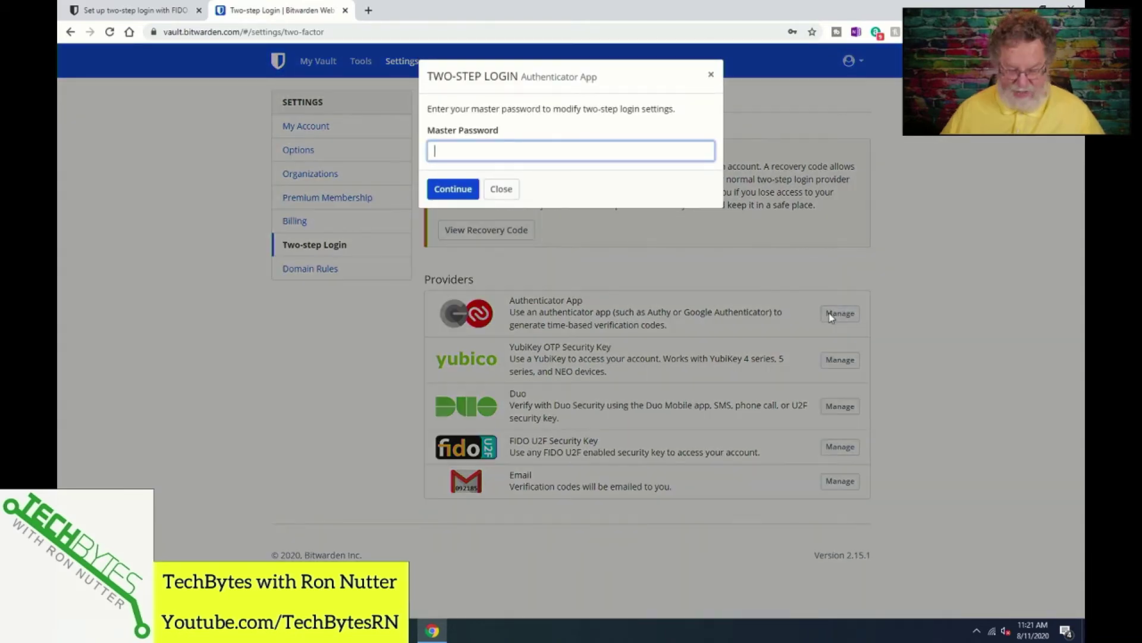
type("•••••••••")
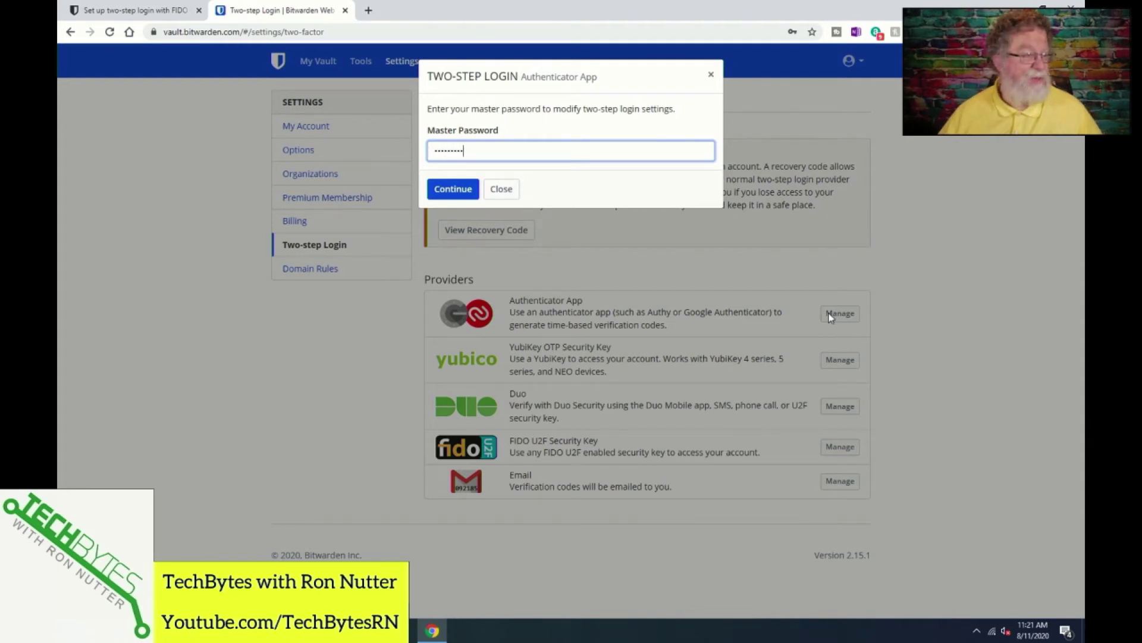
left_click(452, 189)
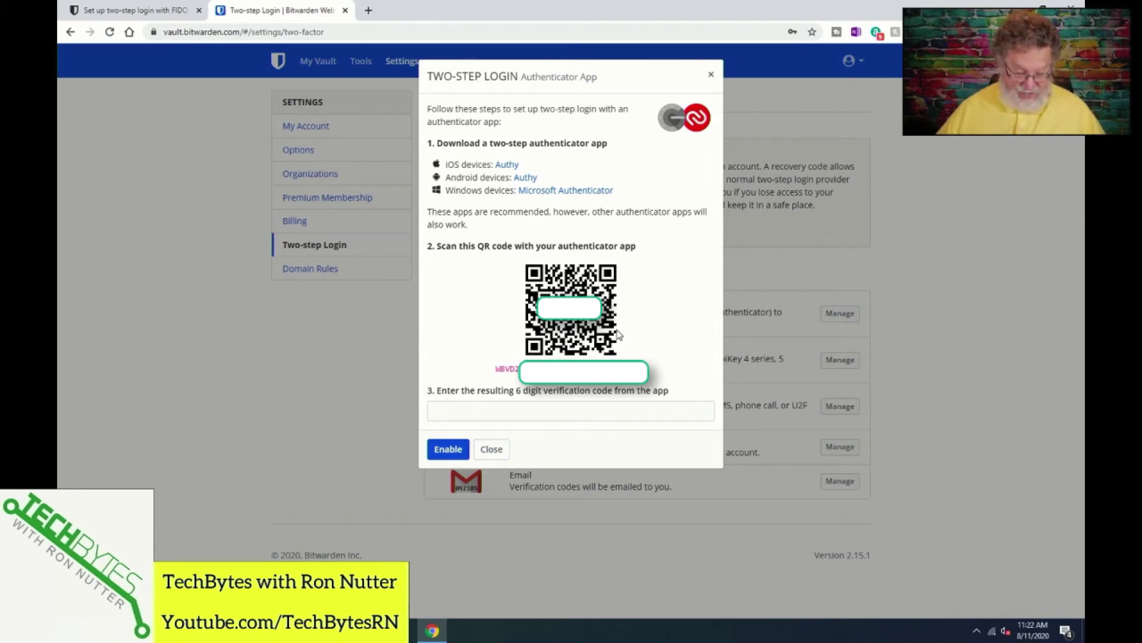
Enter the app's 6-digit verification code, enable Authenticator App, and close the dialog.
left_click(578, 411)
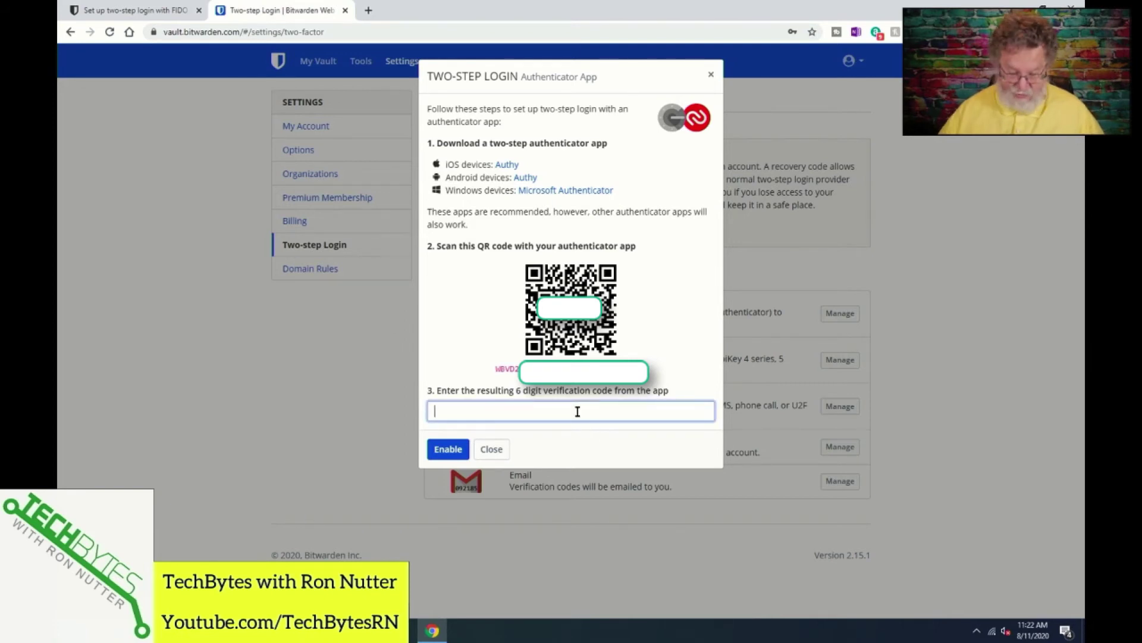
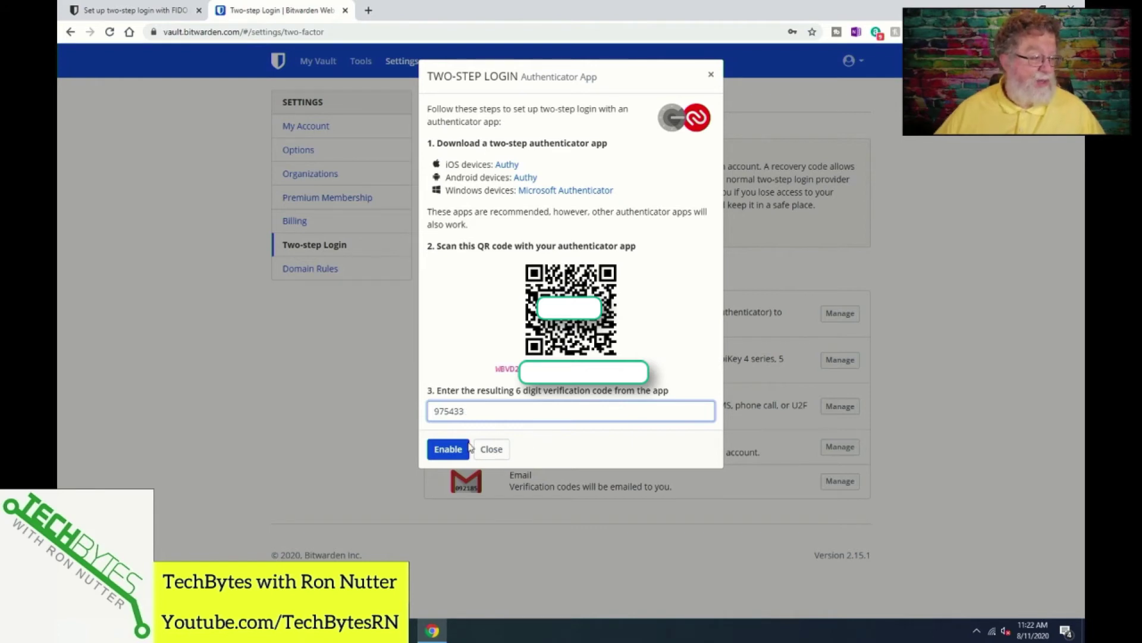
left_click(447, 449)
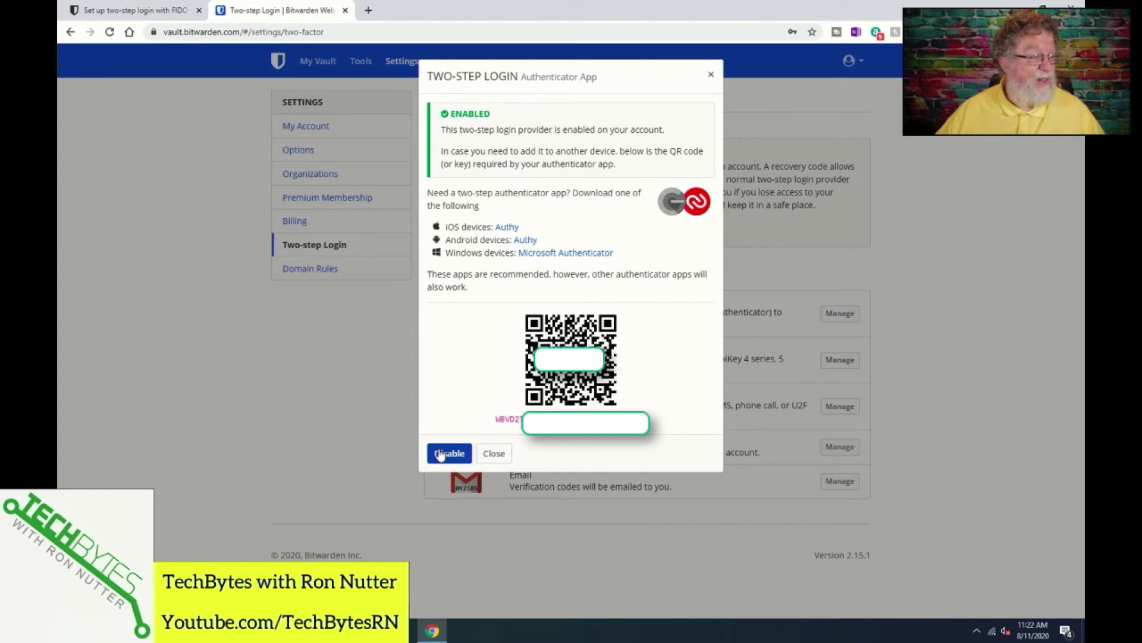
left_click(494, 454)
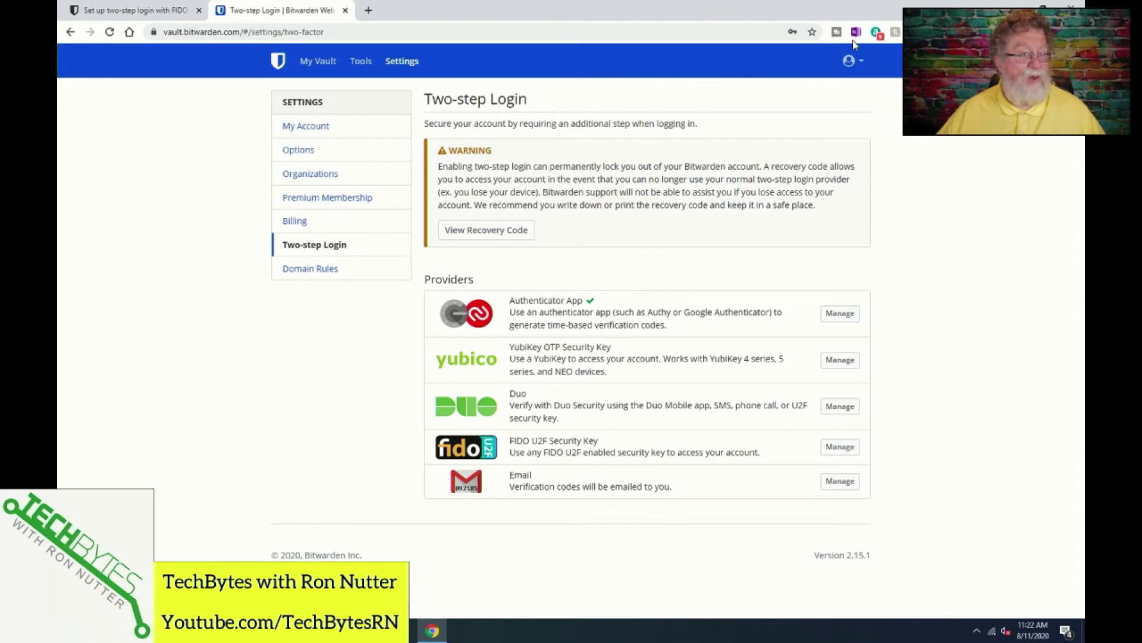
Log out, then sign back in with the pasted master password and an authenticator app code.
left_click(861, 62)
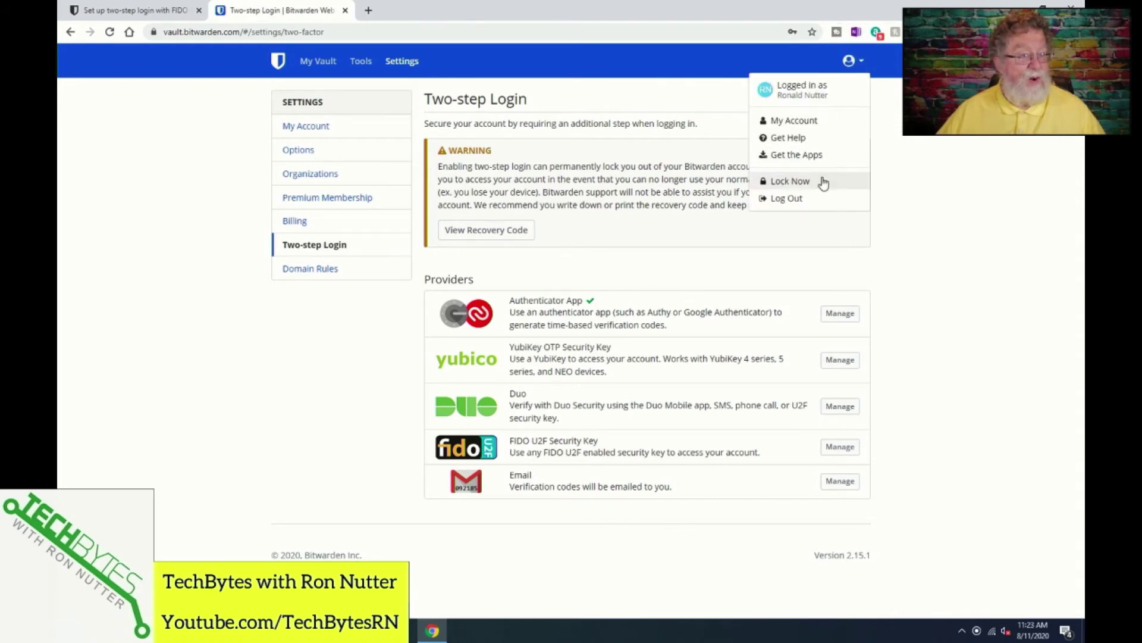
left_click(806, 200)
key("ctrl+v")
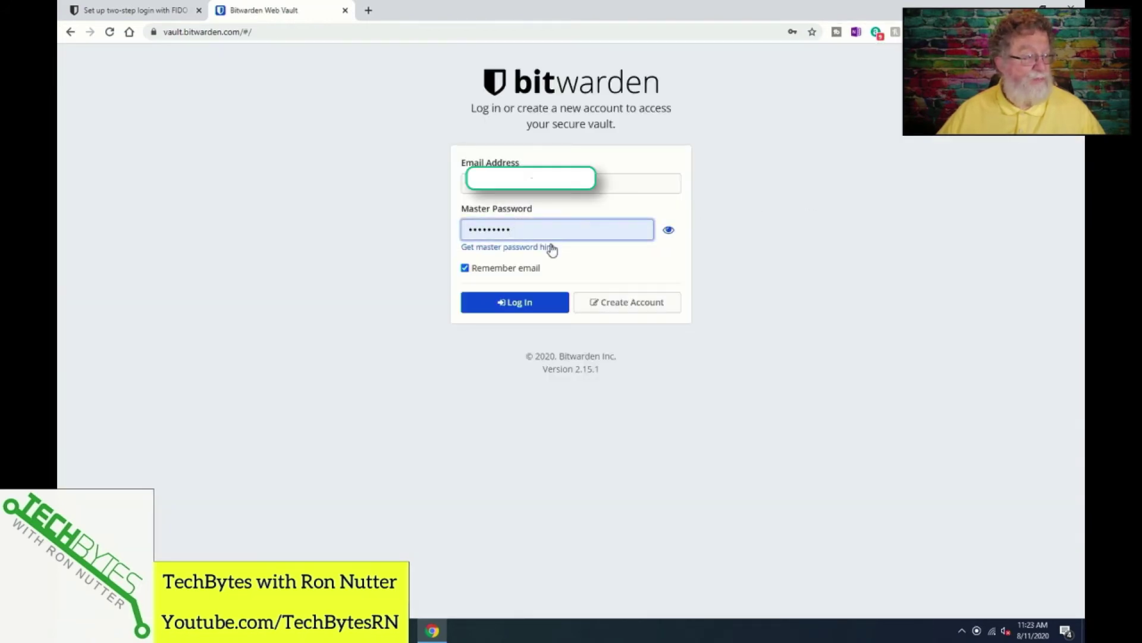
left_click(524, 307)
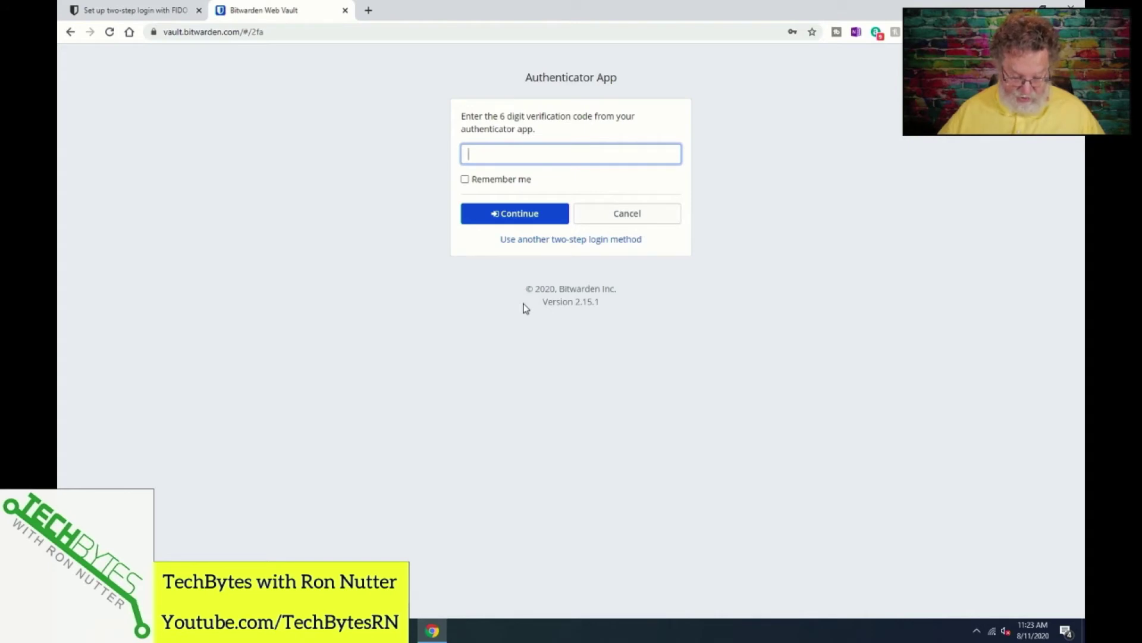
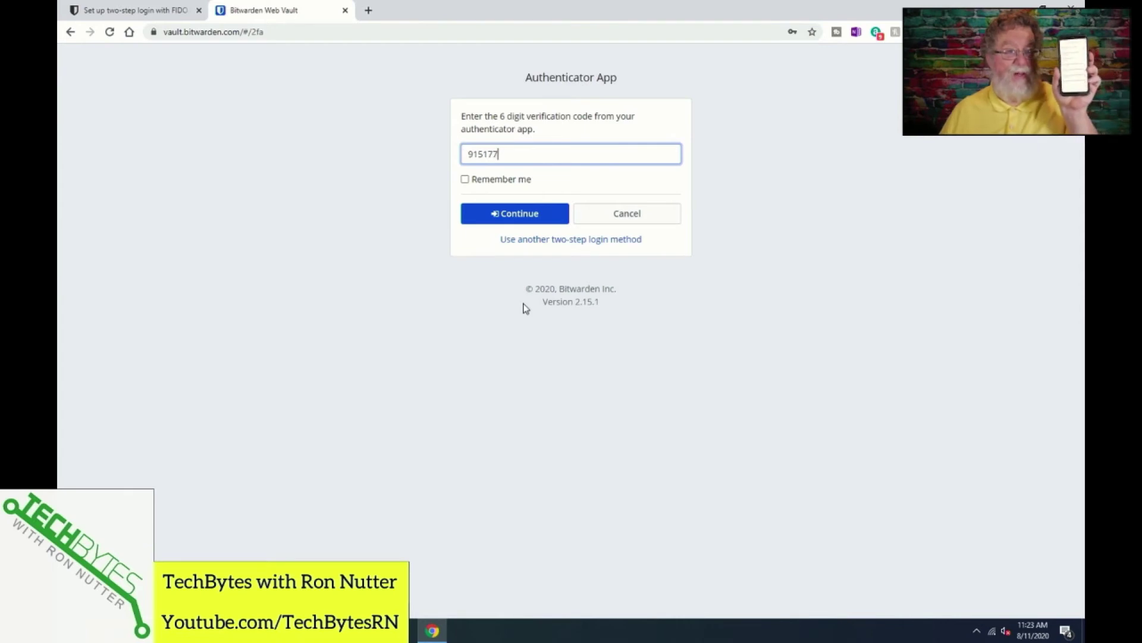
left_click(514, 220)
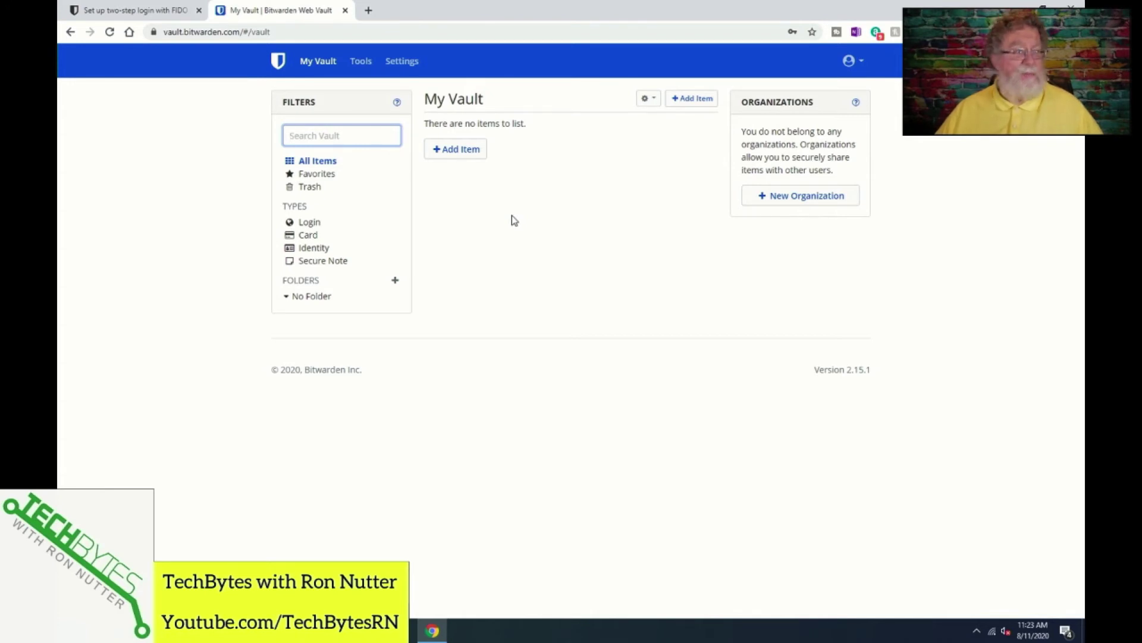
Go to My Account settings via the account menu and open Two-step Login.
left_click(852, 61)
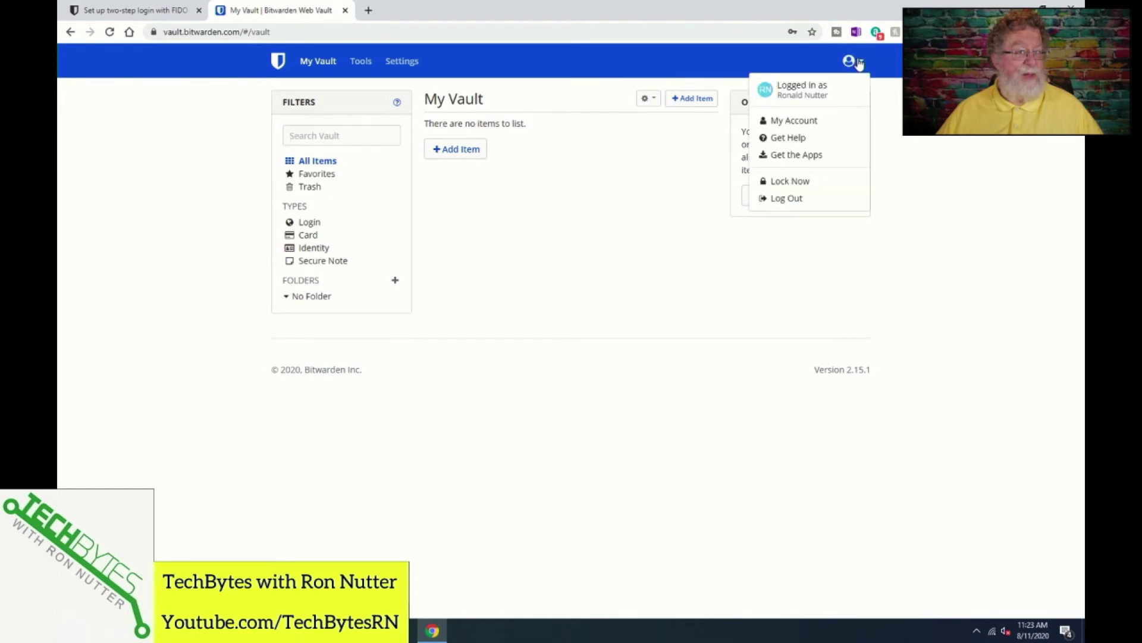
left_click(812, 125)
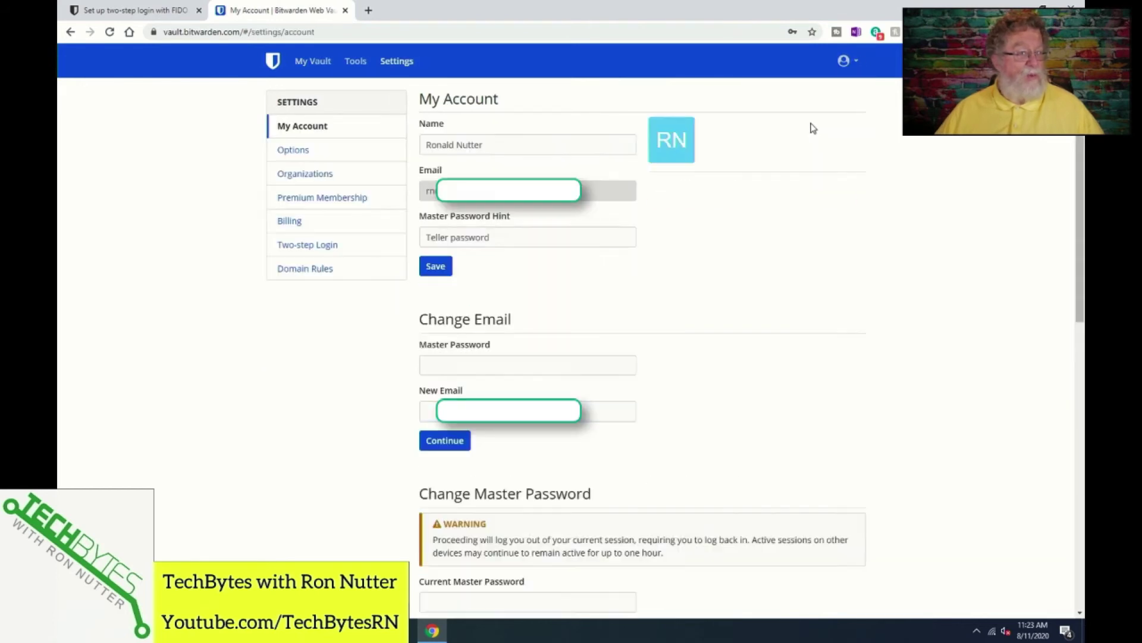
left_click(314, 248)
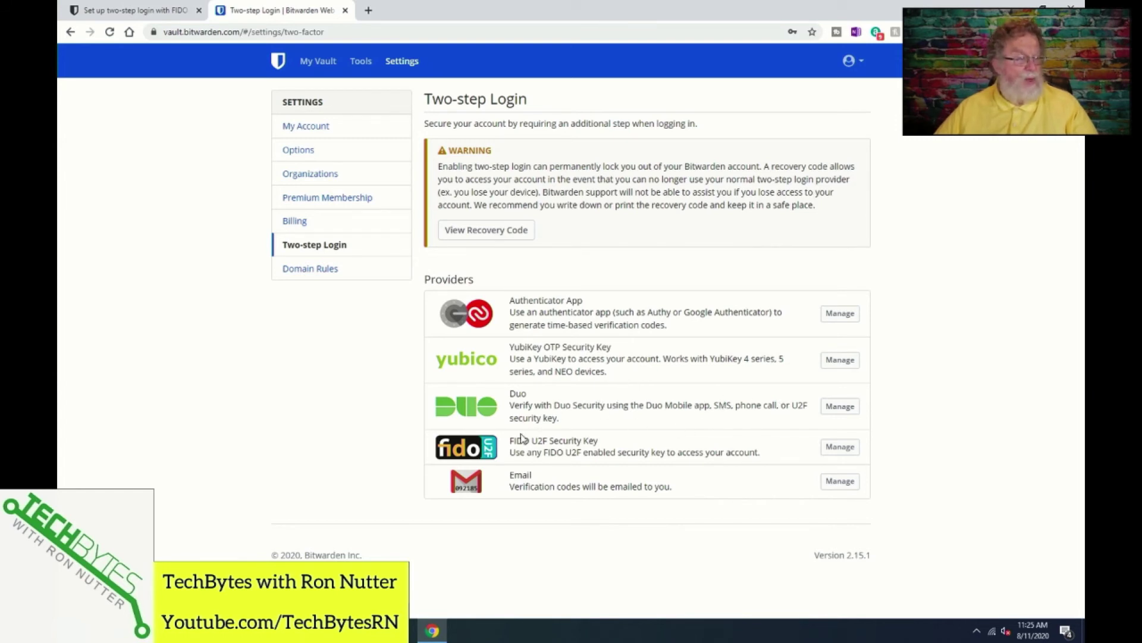
Start Email provider setup and confirm it with the account's master password.
left_click(849, 481)
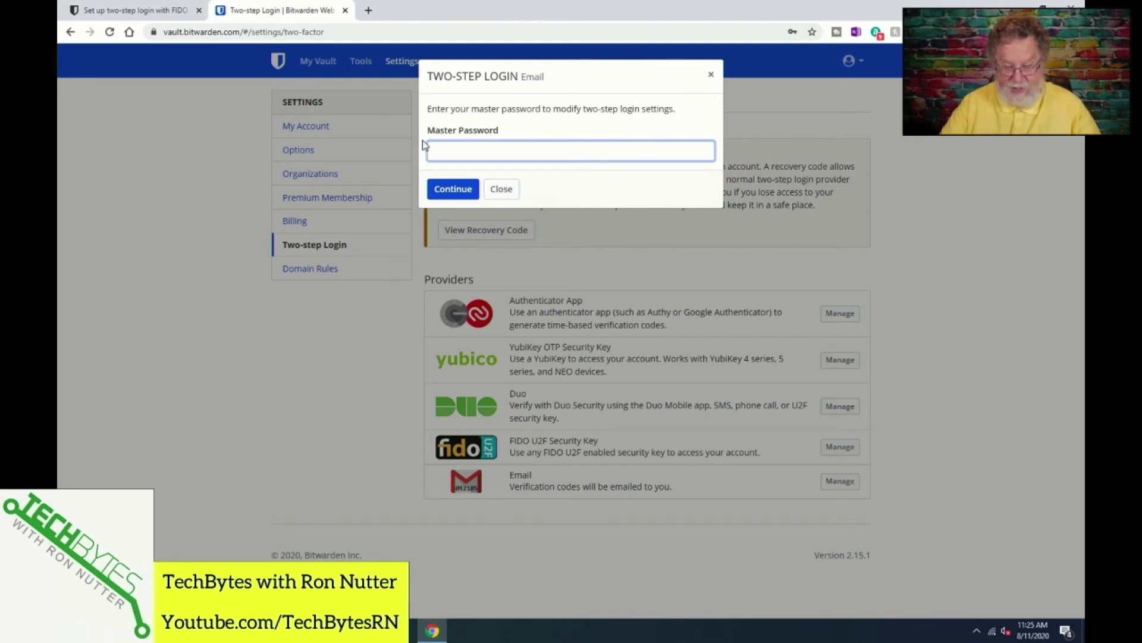
type("****")
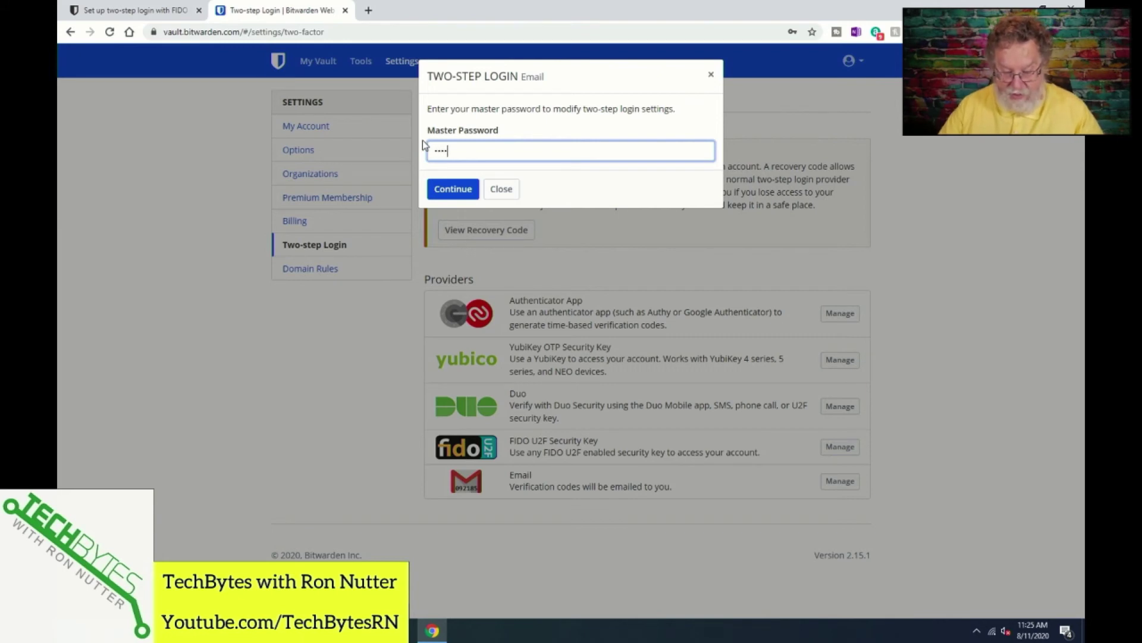
type("******")
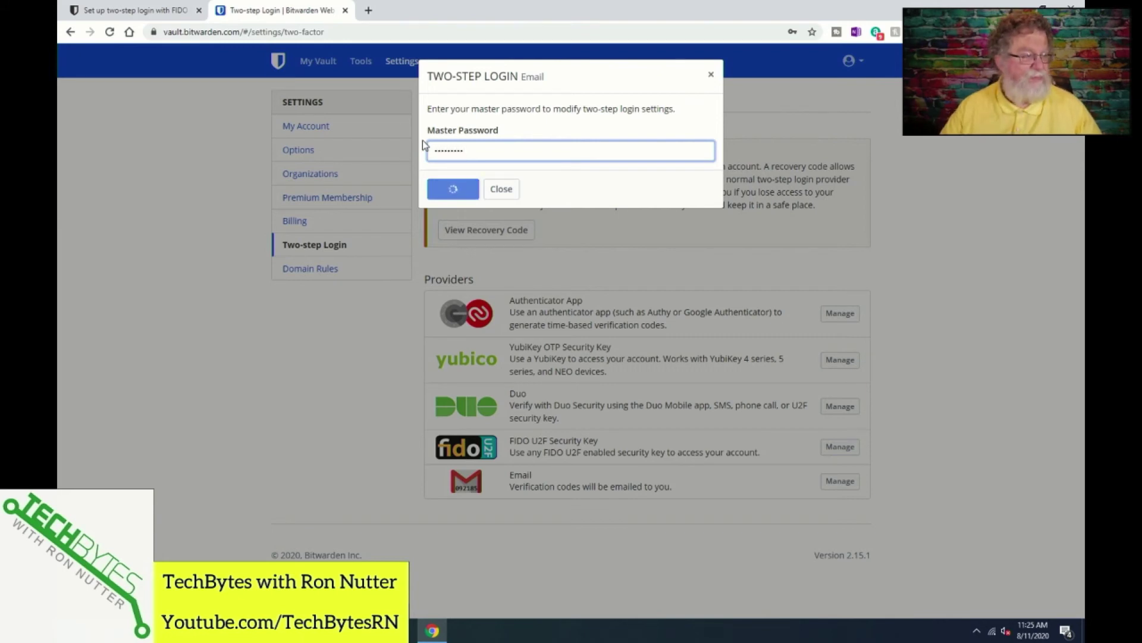
key("Return")
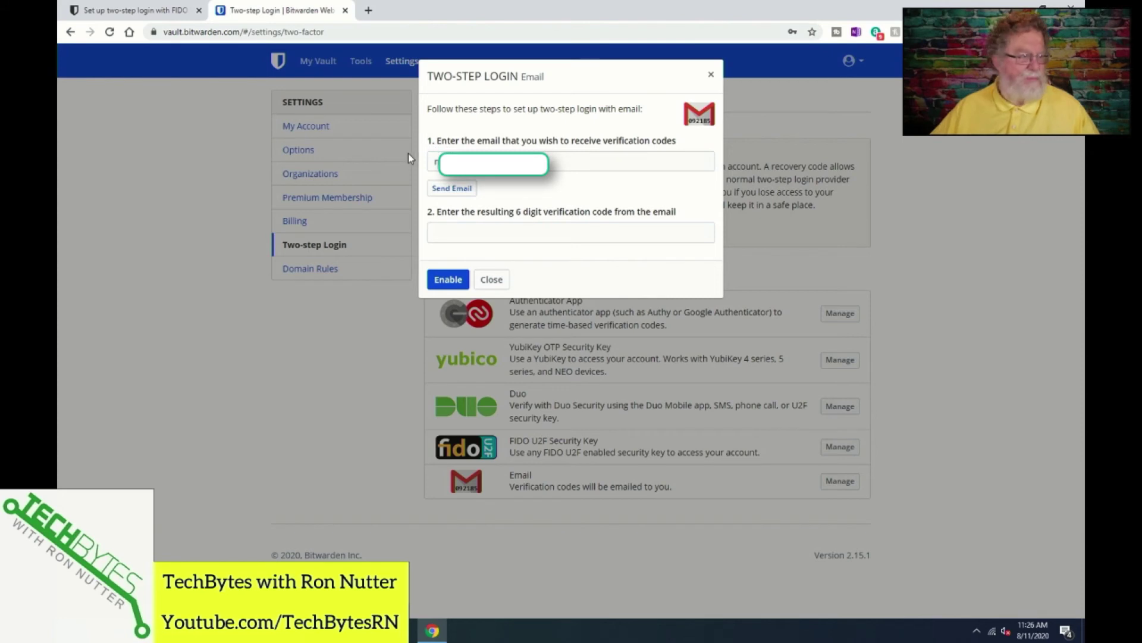
Send a code to the account email, enter the emailed 6-digit code, and enable Email two-step login.
left_click(443, 189)
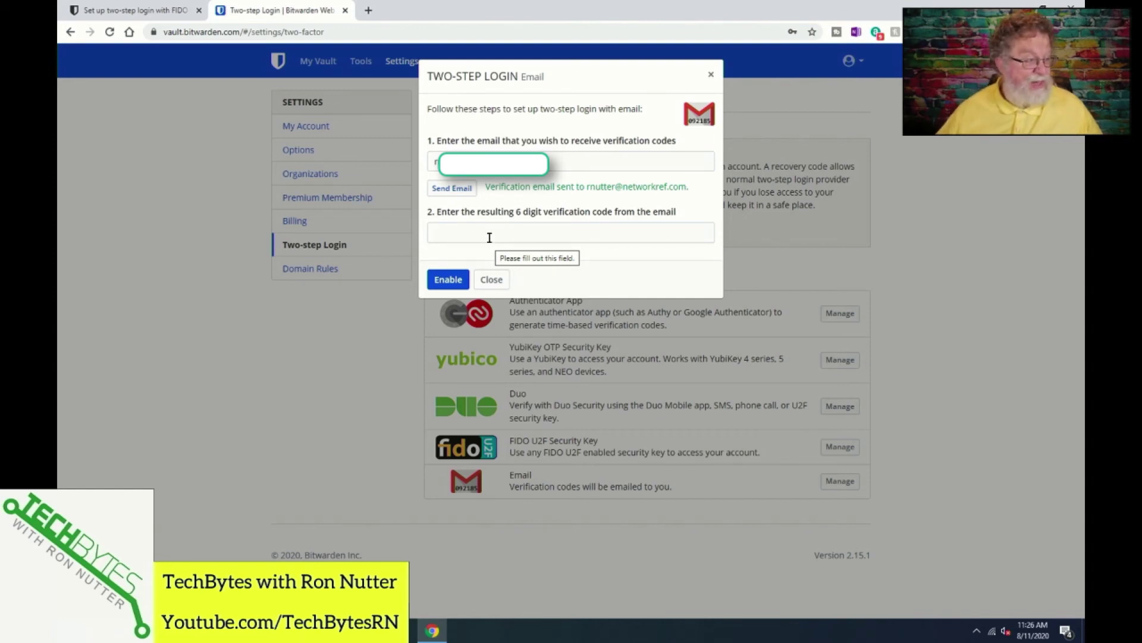
left_click(489, 235)
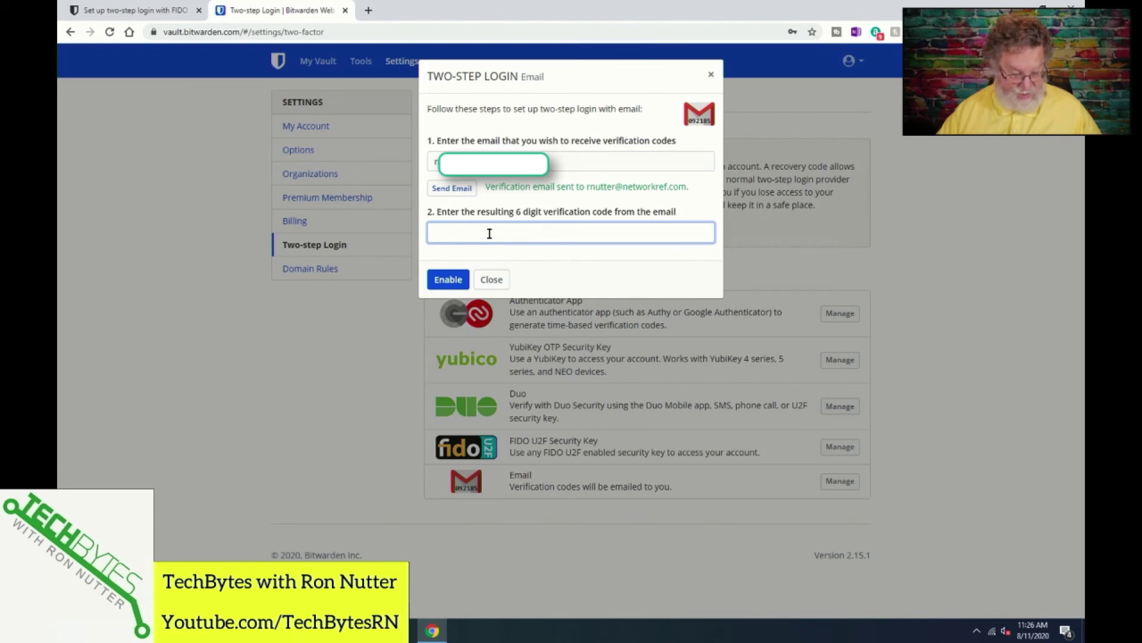
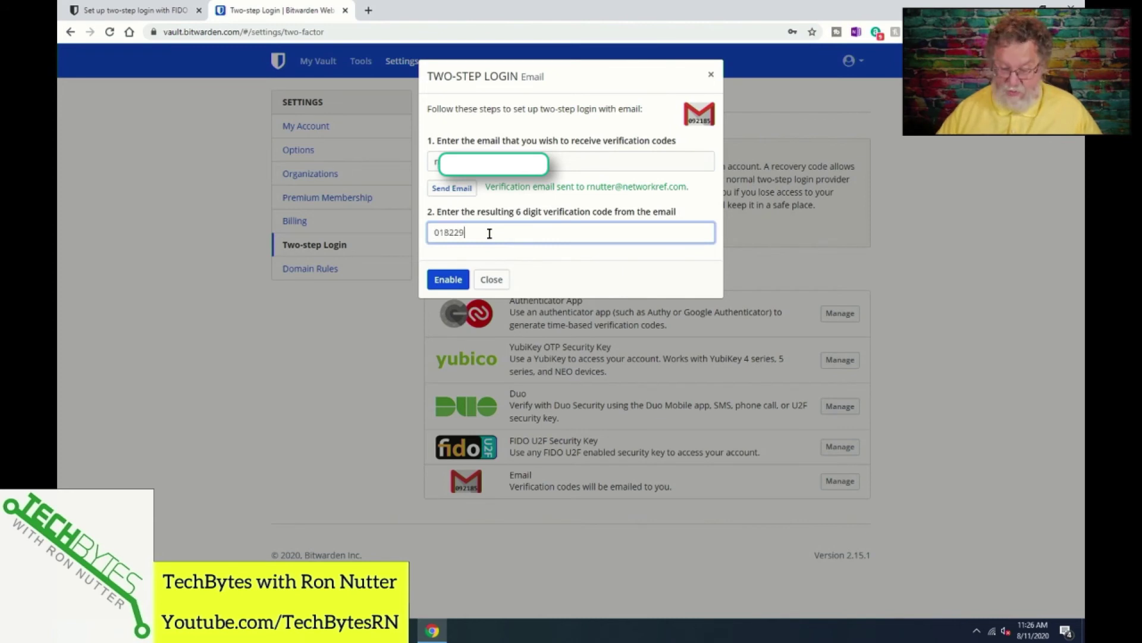
left_click(452, 283)
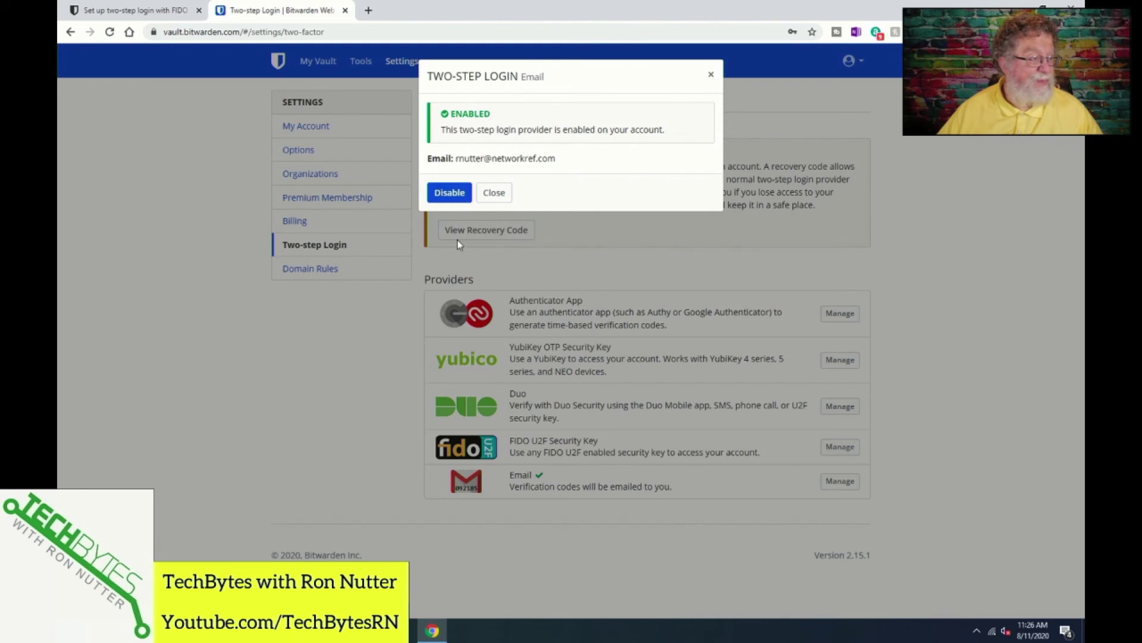
left_click(494, 192)
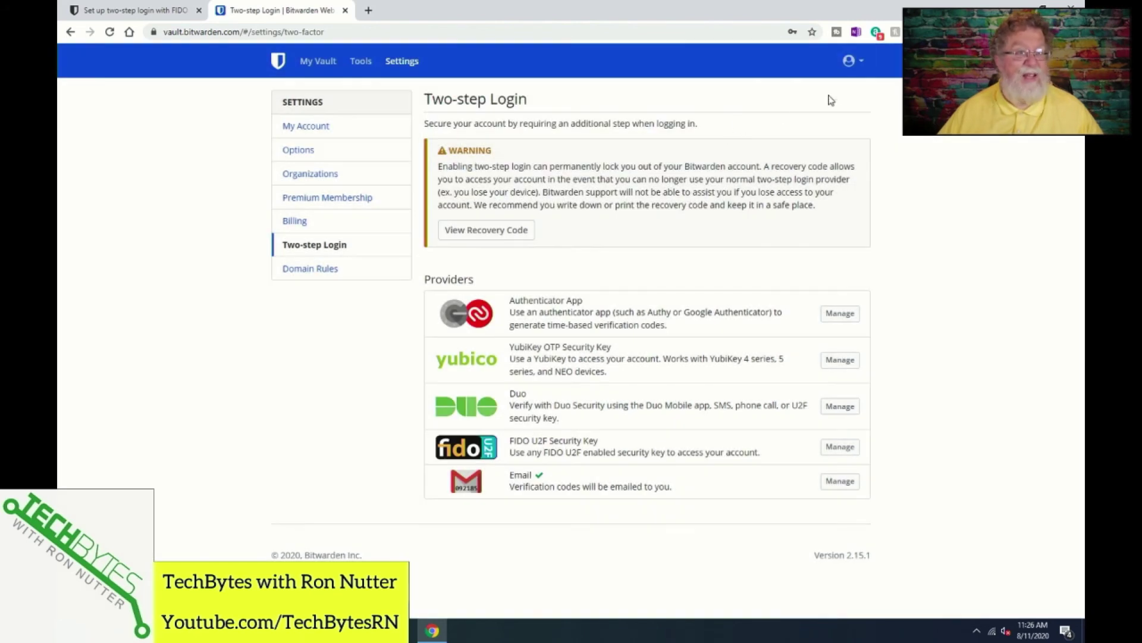
Log out, then log back in using the emailed verification code to reach My Vault.
left_click(861, 66)
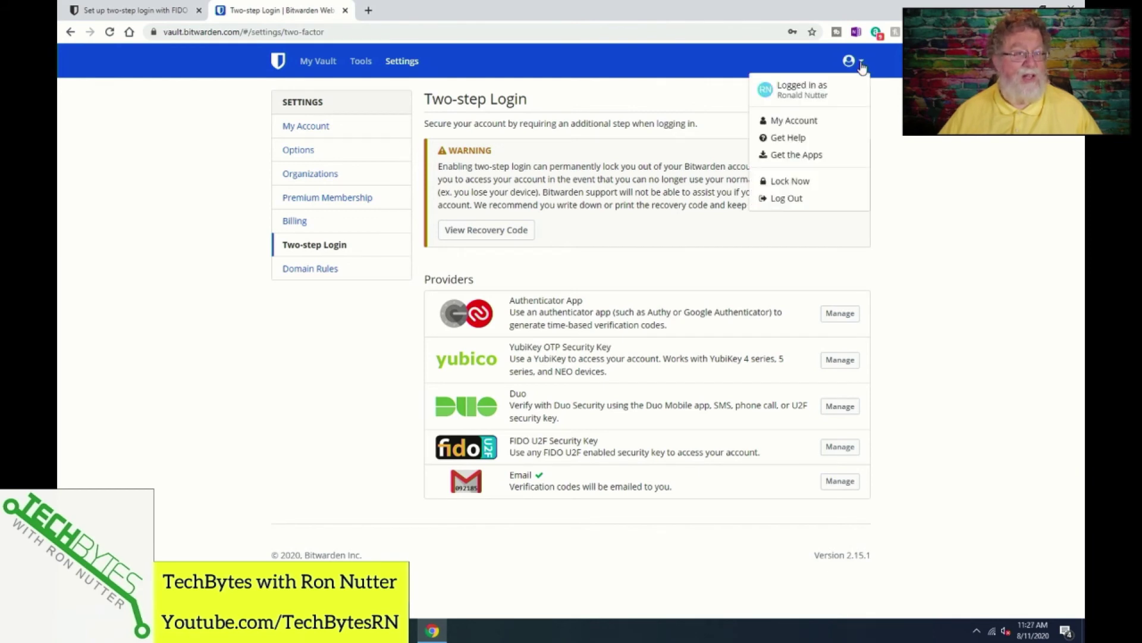
left_click(789, 199)
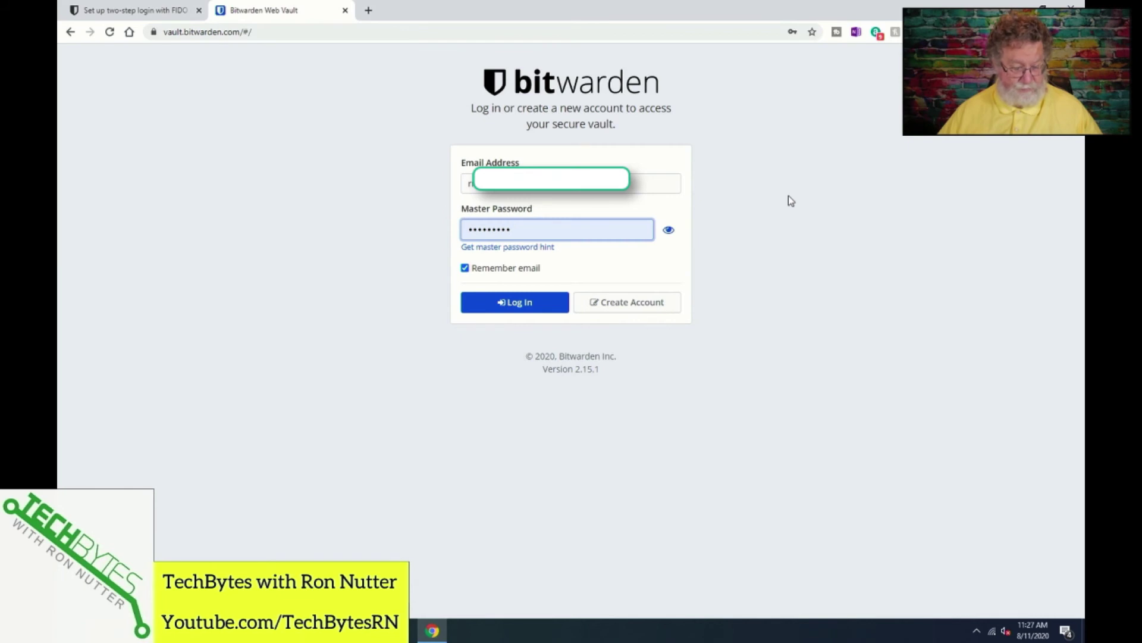
left_click(536, 305)
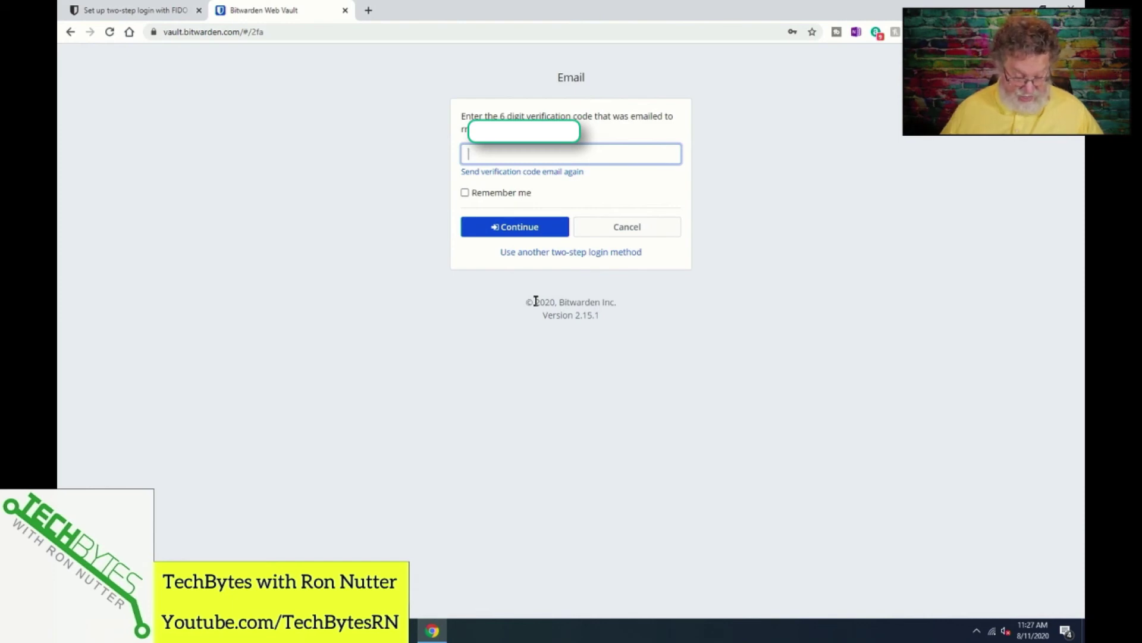
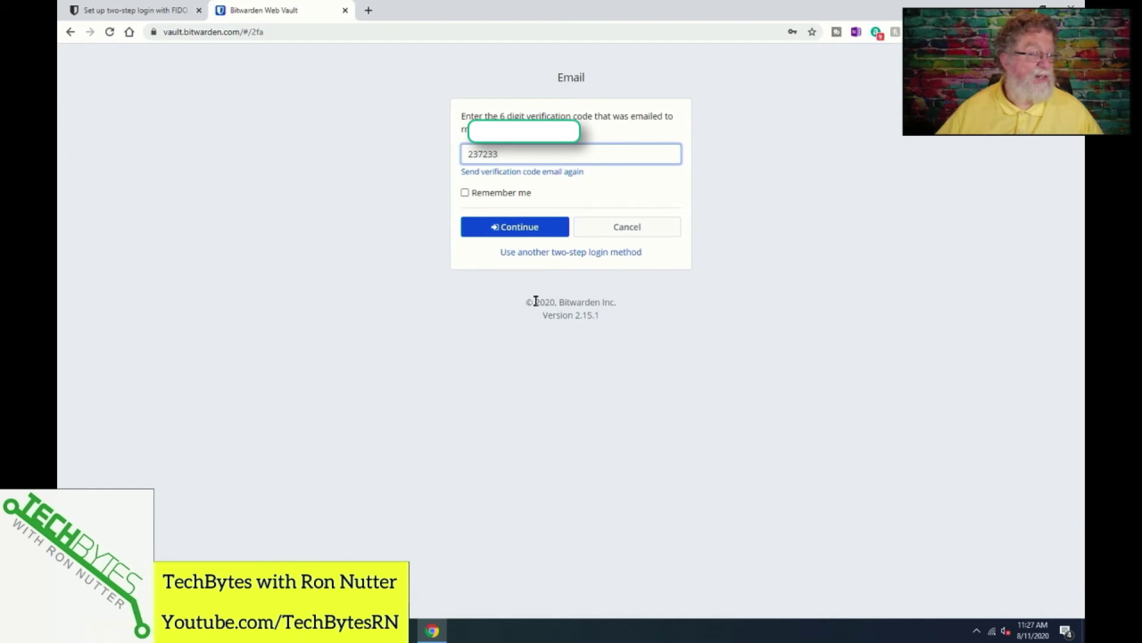
left_click(513, 228)
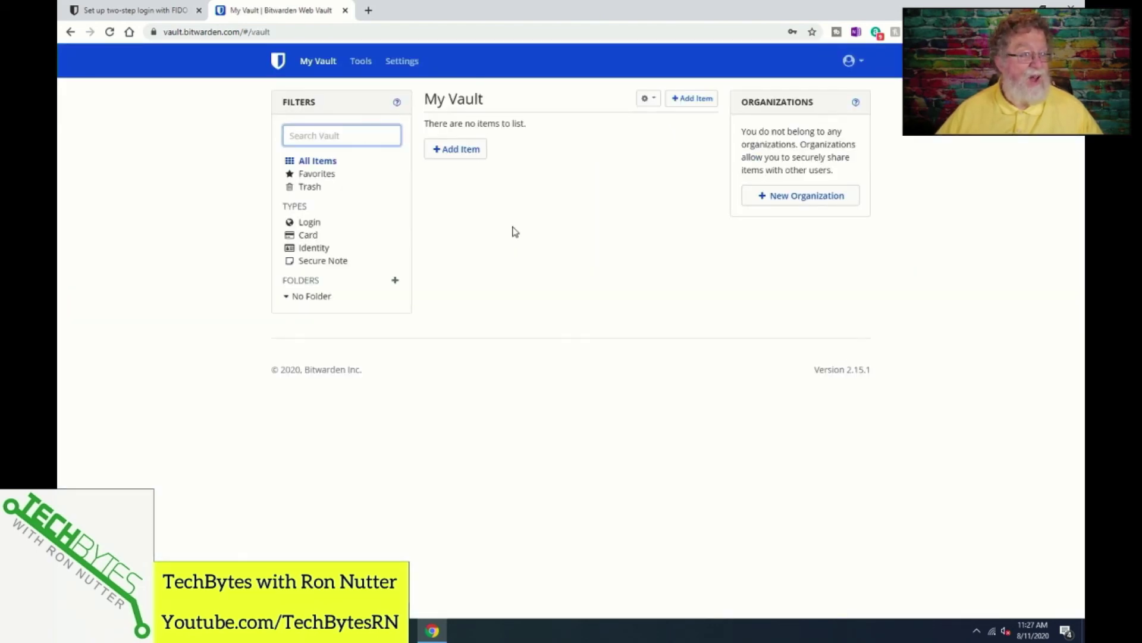